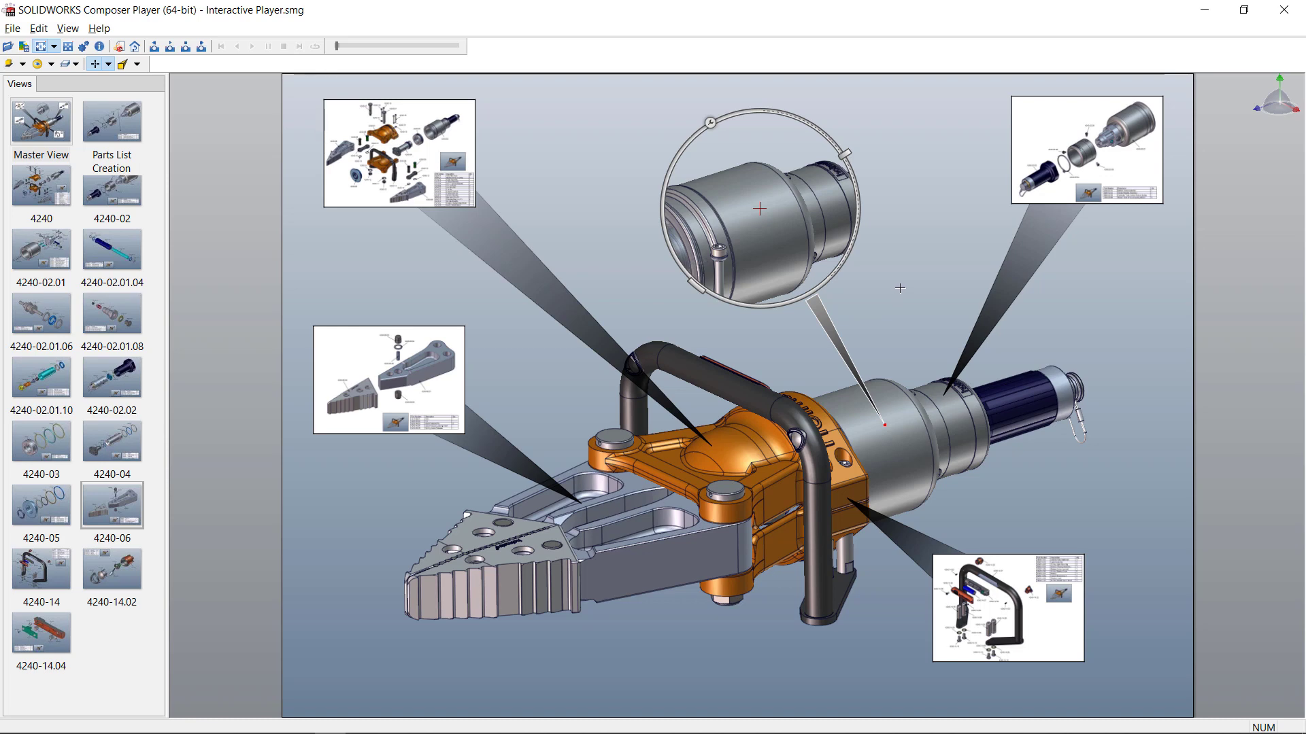
# Rotate the tool, then follow the upper-left and bottom-right image panels to their exploded views and back.
pyautogui.moveTo(920, 261)
pyautogui.mouseDown()
pyautogui.moveTo(901, 277)
pyautogui.moveTo(925, 266)
pyautogui.mouseUp()
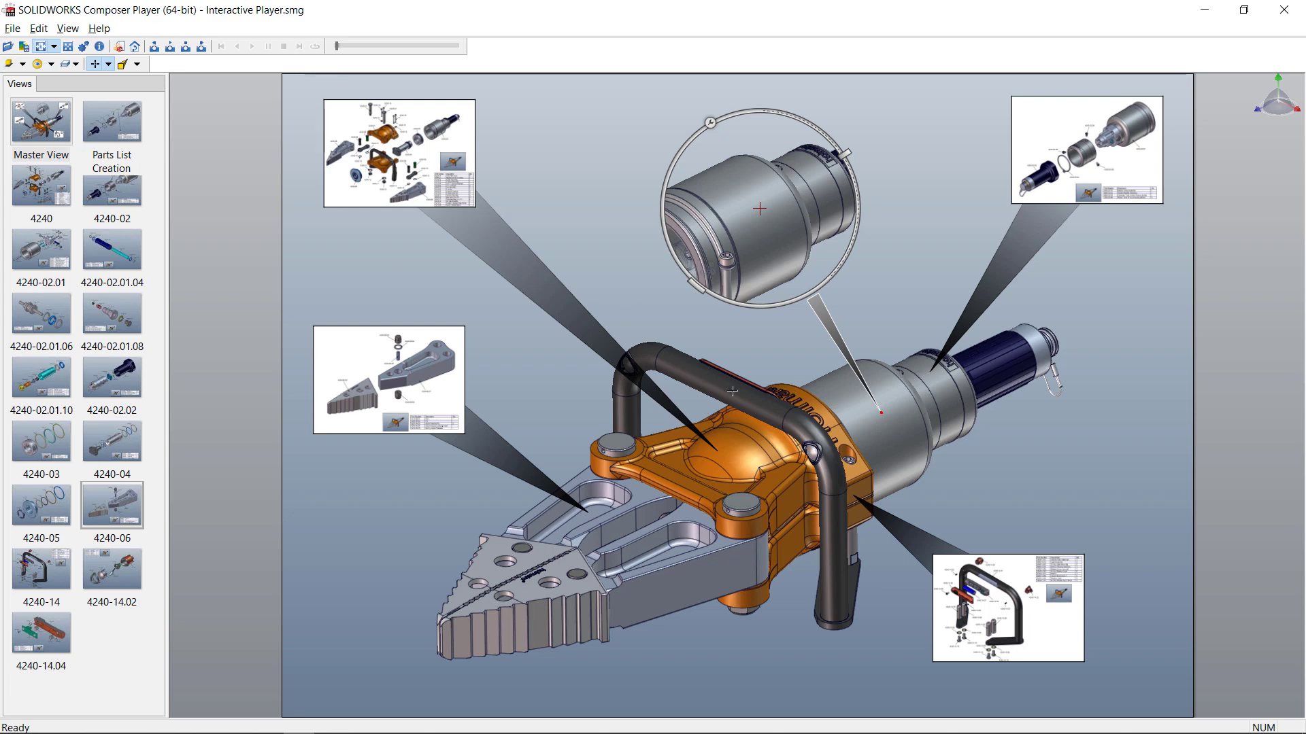
pyautogui.click(452, 141)
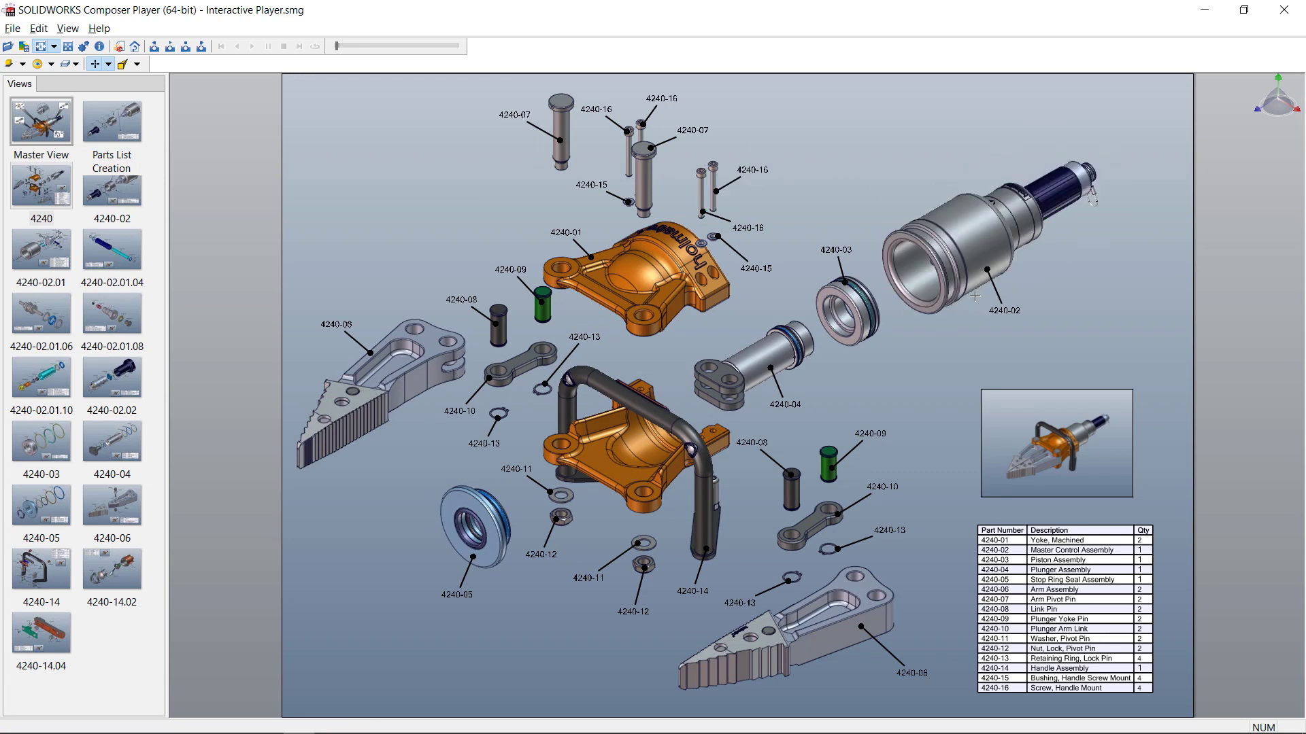
pyautogui.click(1027, 419)
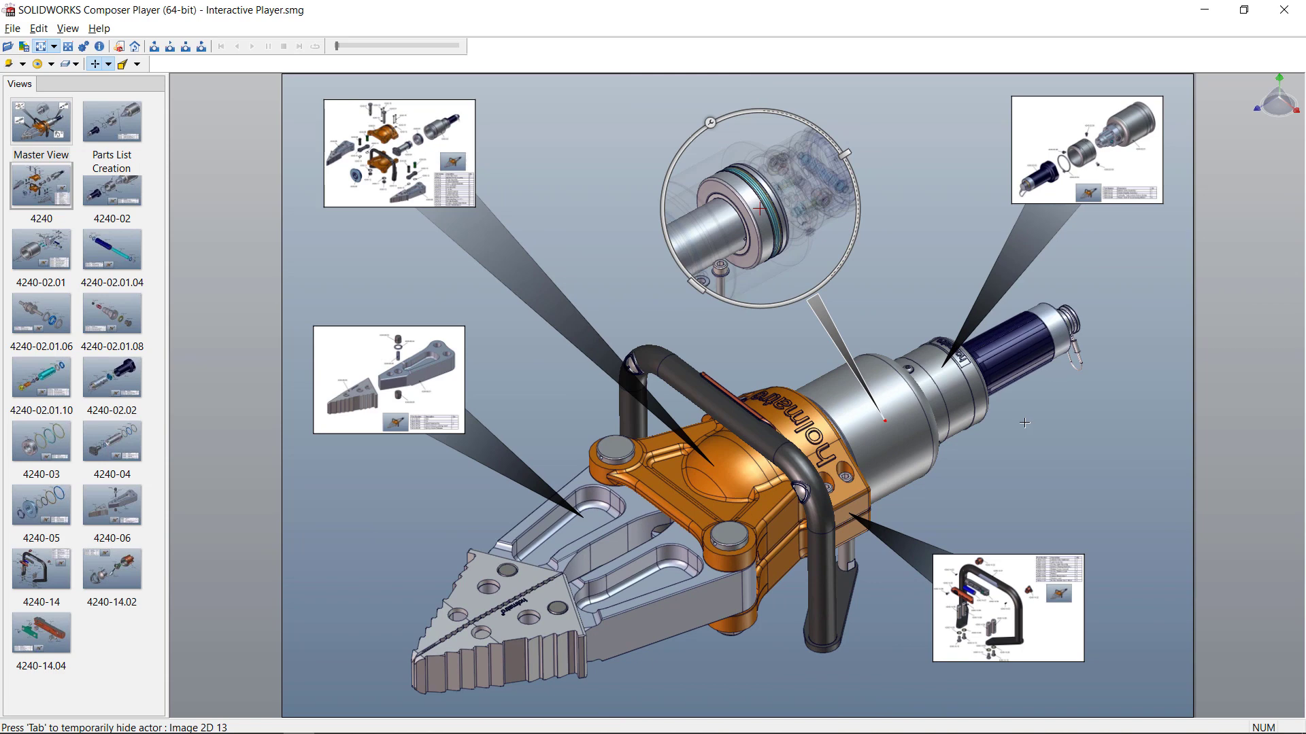
pyautogui.click(1033, 558)
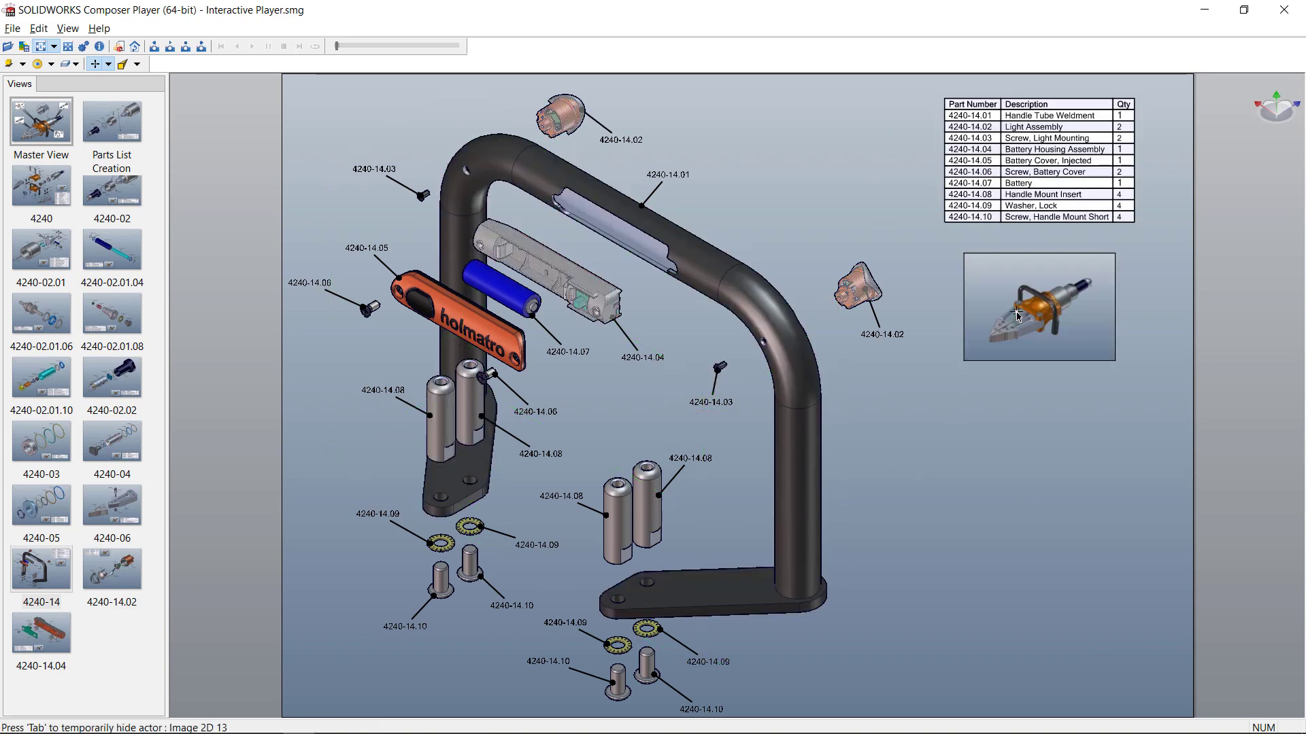
pyautogui.click(984, 355)
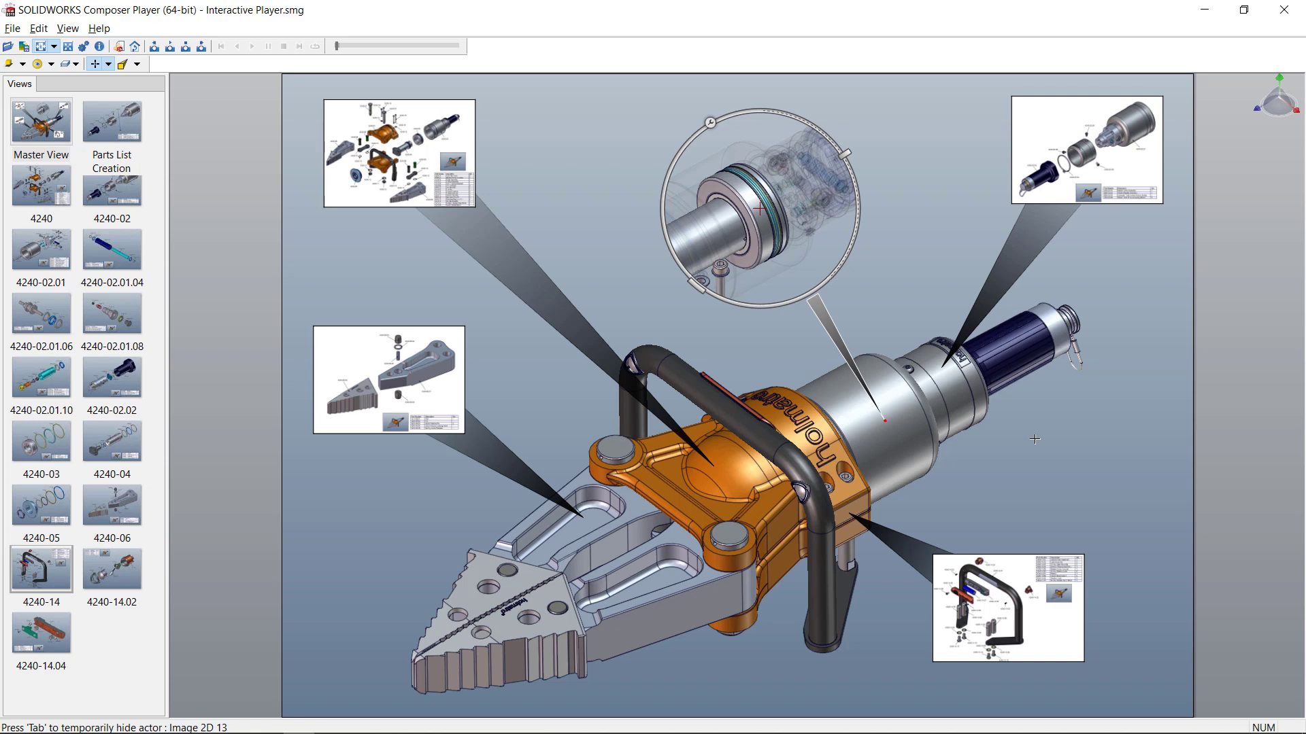
# In View 4 of Linking Navigation, drop the View 7 cylinder view below the tool as an image panel.
pyautogui.hotkey('alt', 'Tab')
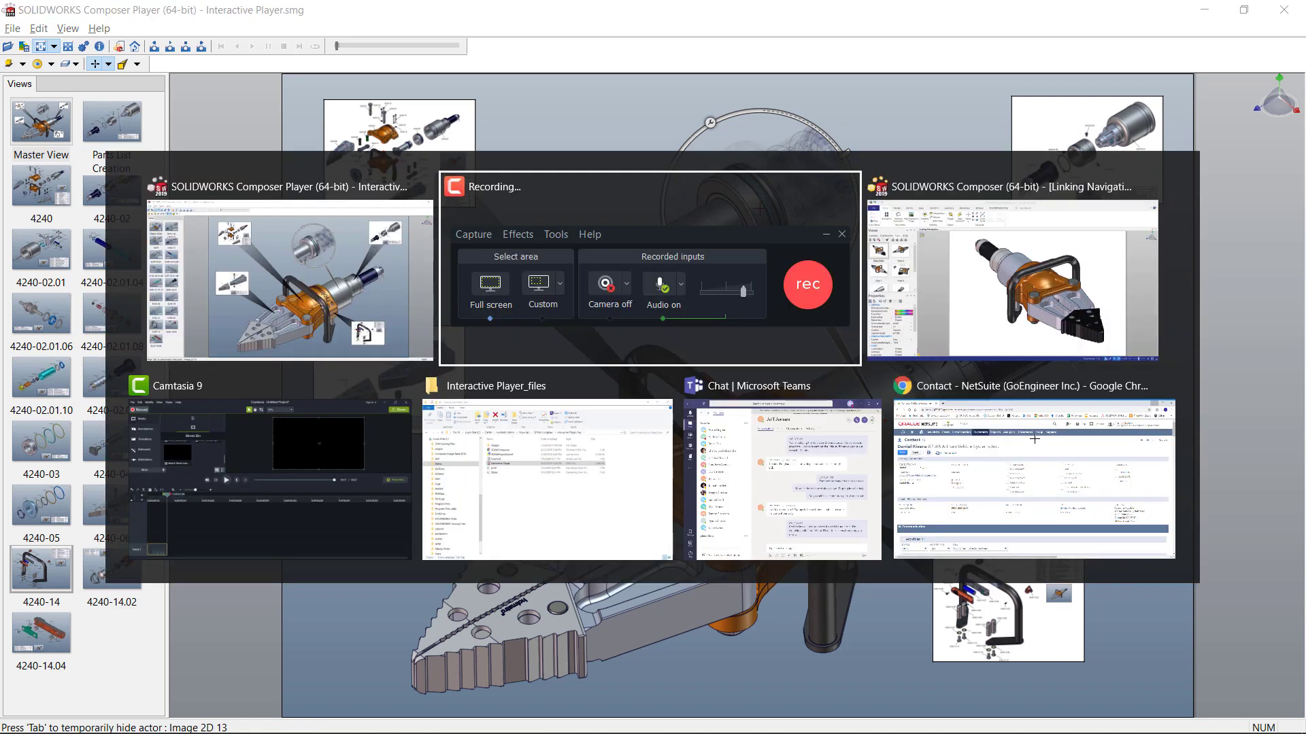
pyautogui.hotkey('alt', 'Tab')
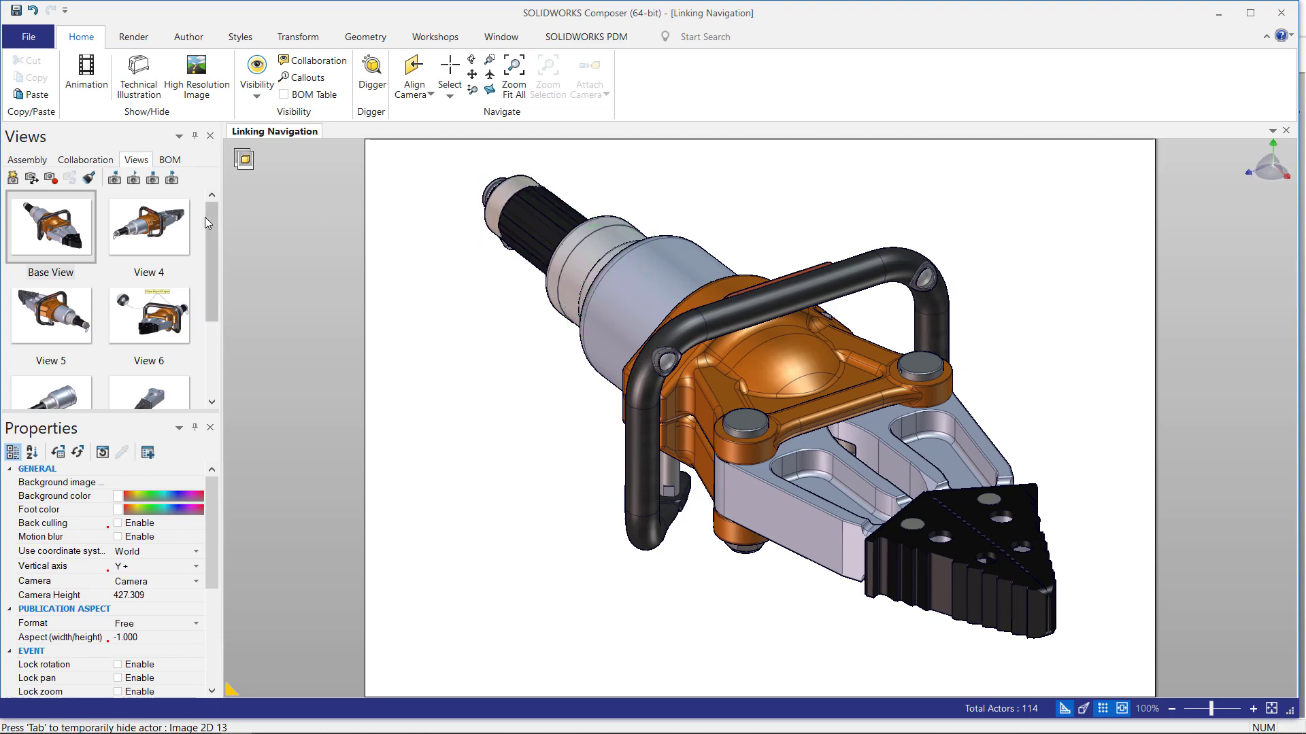
pyautogui.click(141, 225)
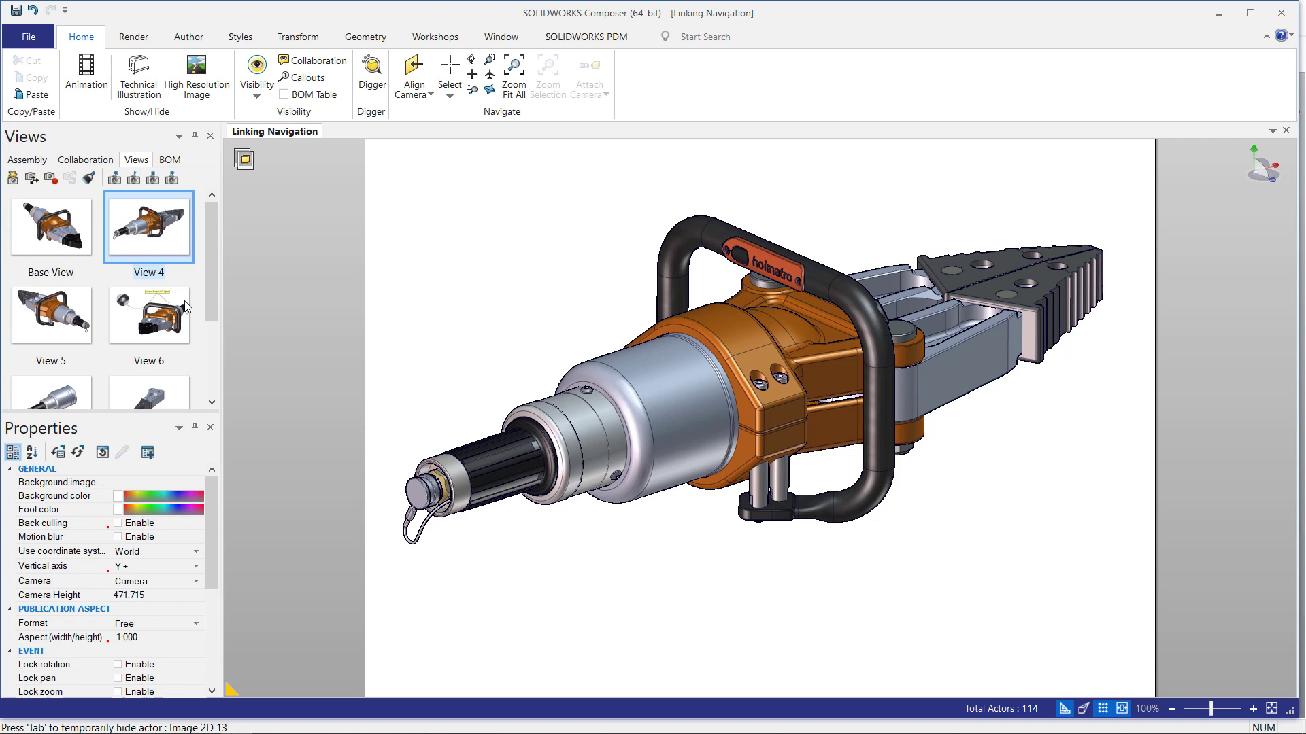
pyautogui.moveTo(210, 265); pyautogui.dragTo(209, 285)
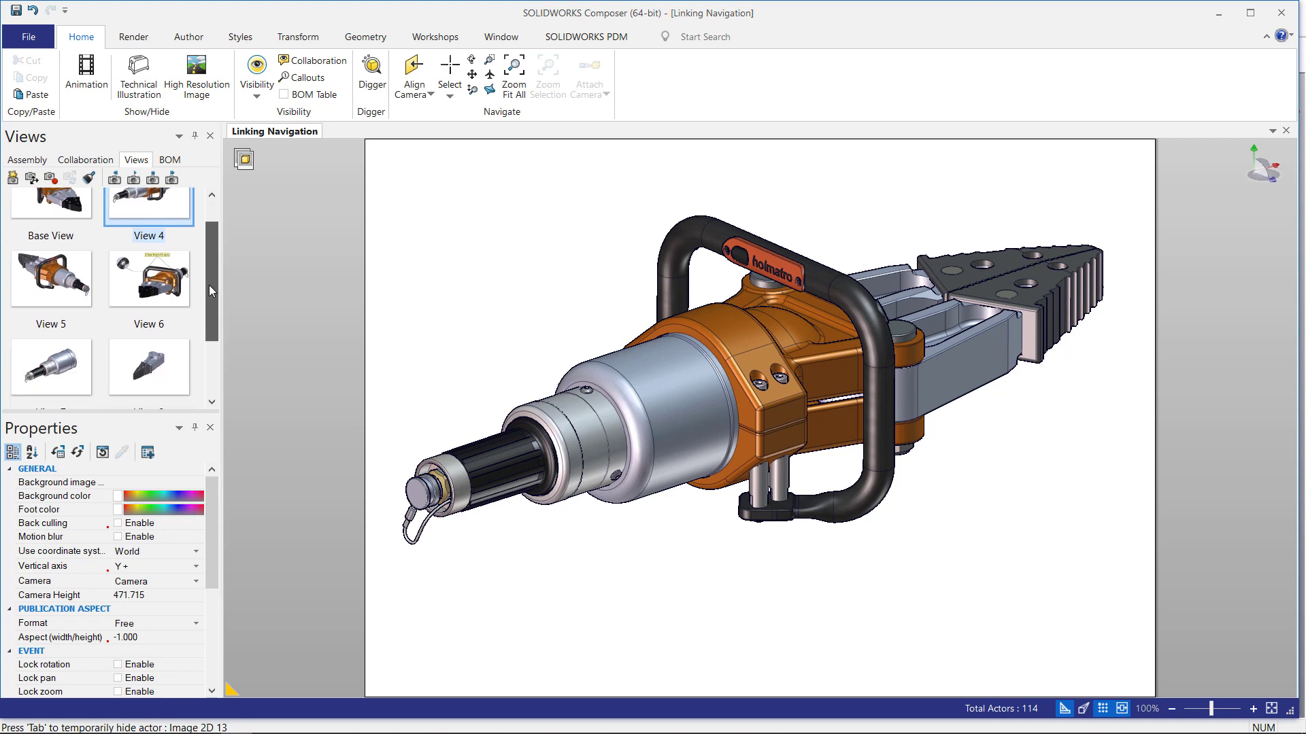
pyautogui.keyDown('ctrl'); pyautogui.moveTo(80, 372); pyautogui.dragTo(741, 610); pyautogui.keyUp('ctrl')
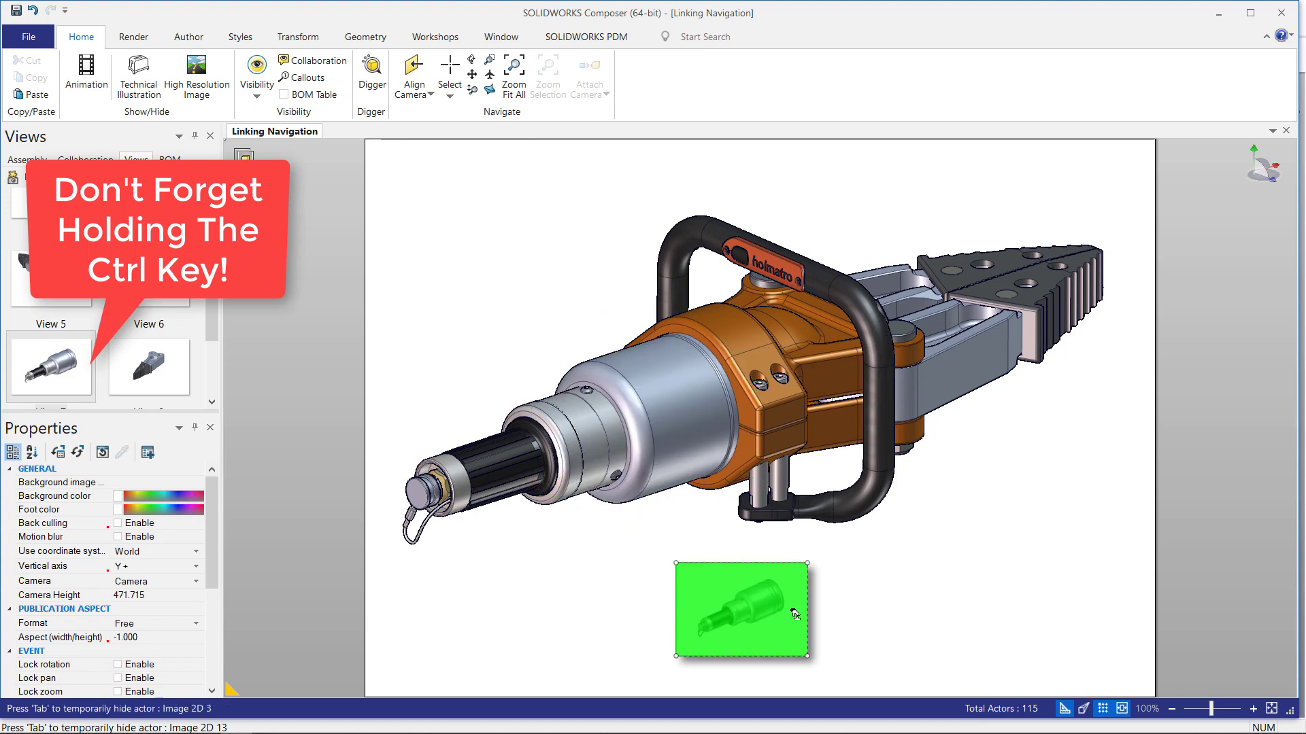
# Set the cylinder image panel's attach type to Arc tooltip with its leader anchored on the grey cylinder.
pyautogui.moveTo(794, 614); pyautogui.dragTo(843, 618)
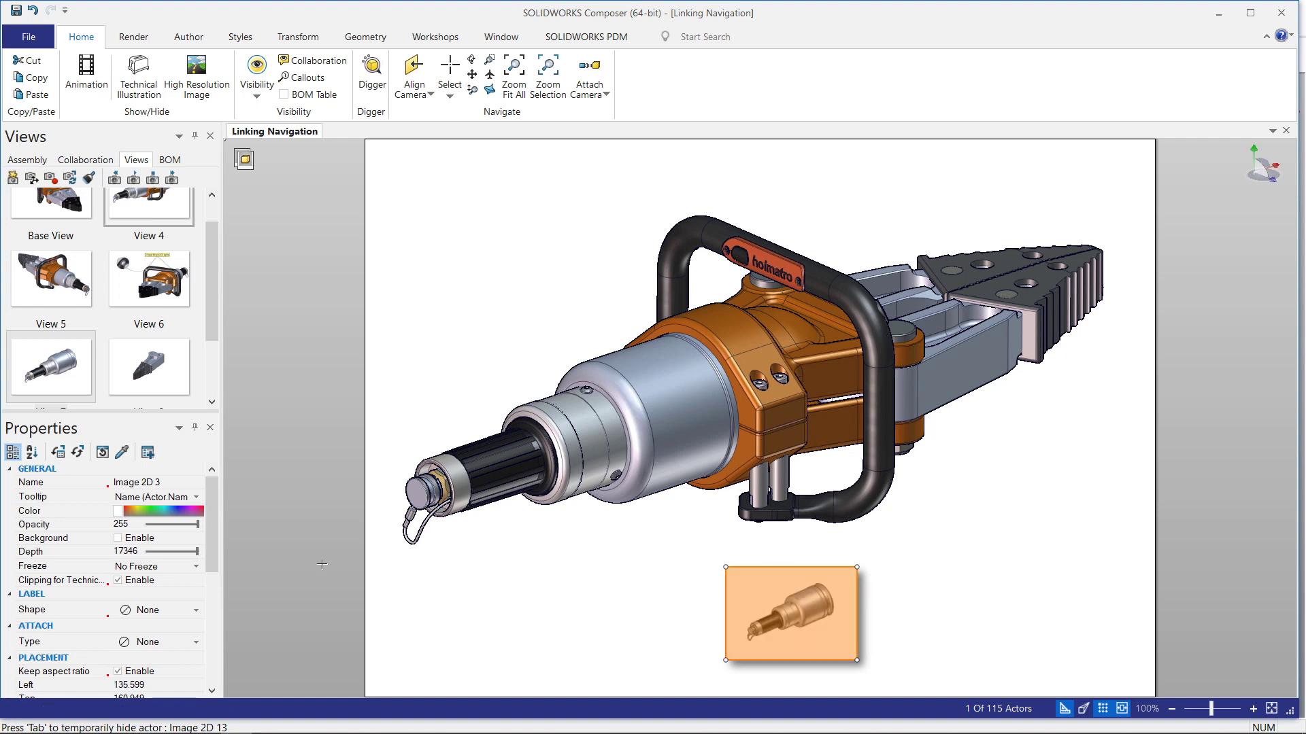
pyautogui.moveTo(208, 521); pyautogui.dragTo(211, 563)
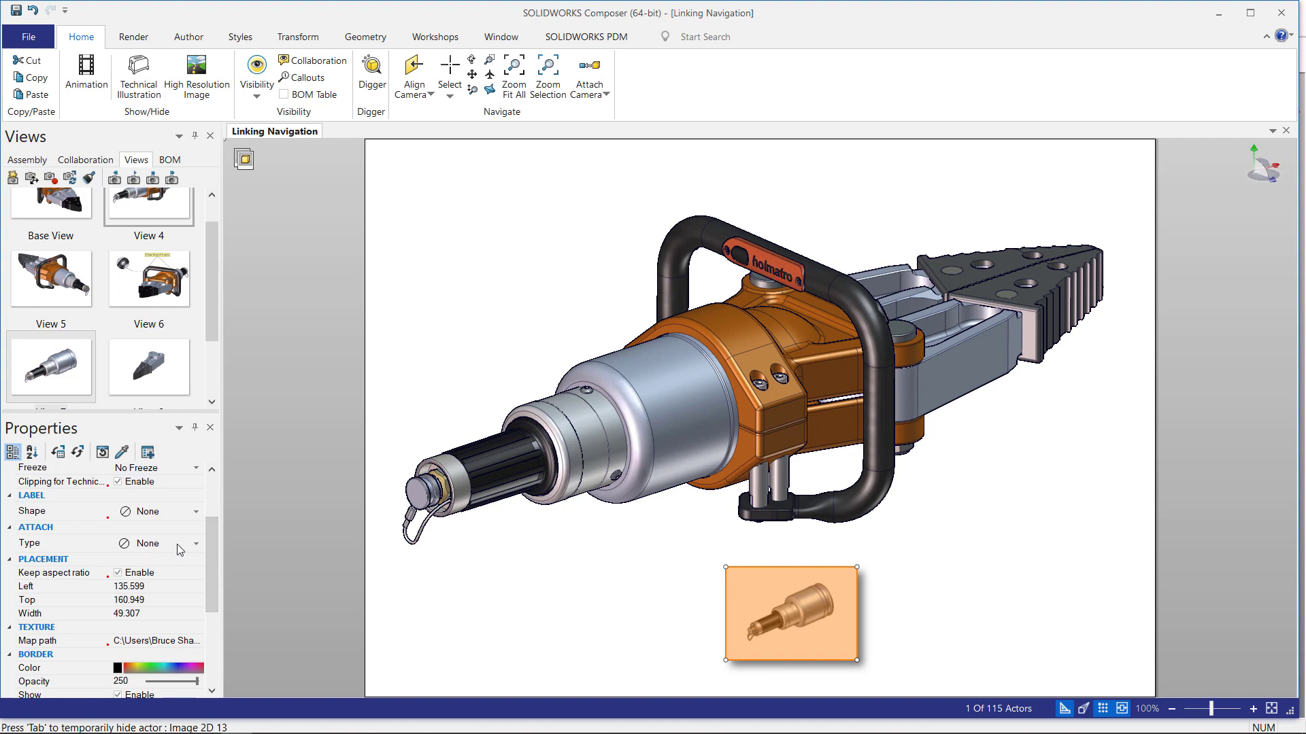
pyautogui.click(196, 544)
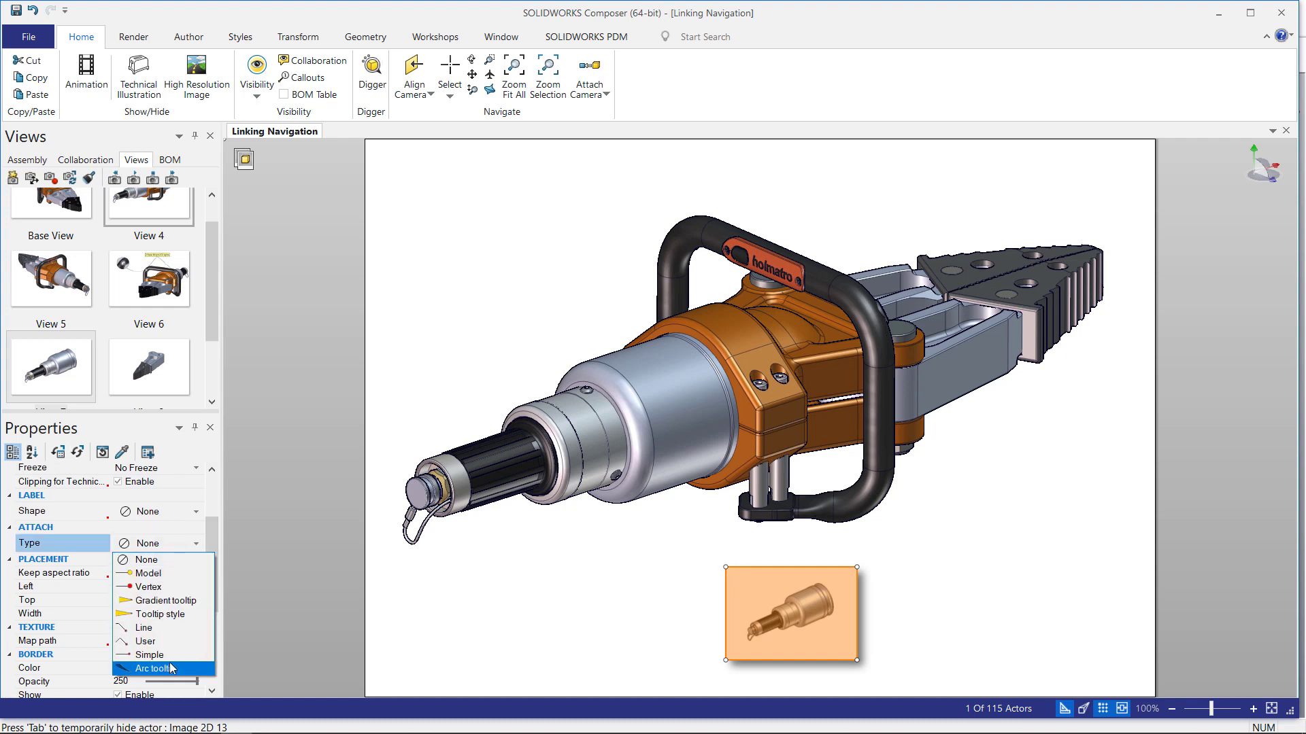
pyautogui.click(172, 668)
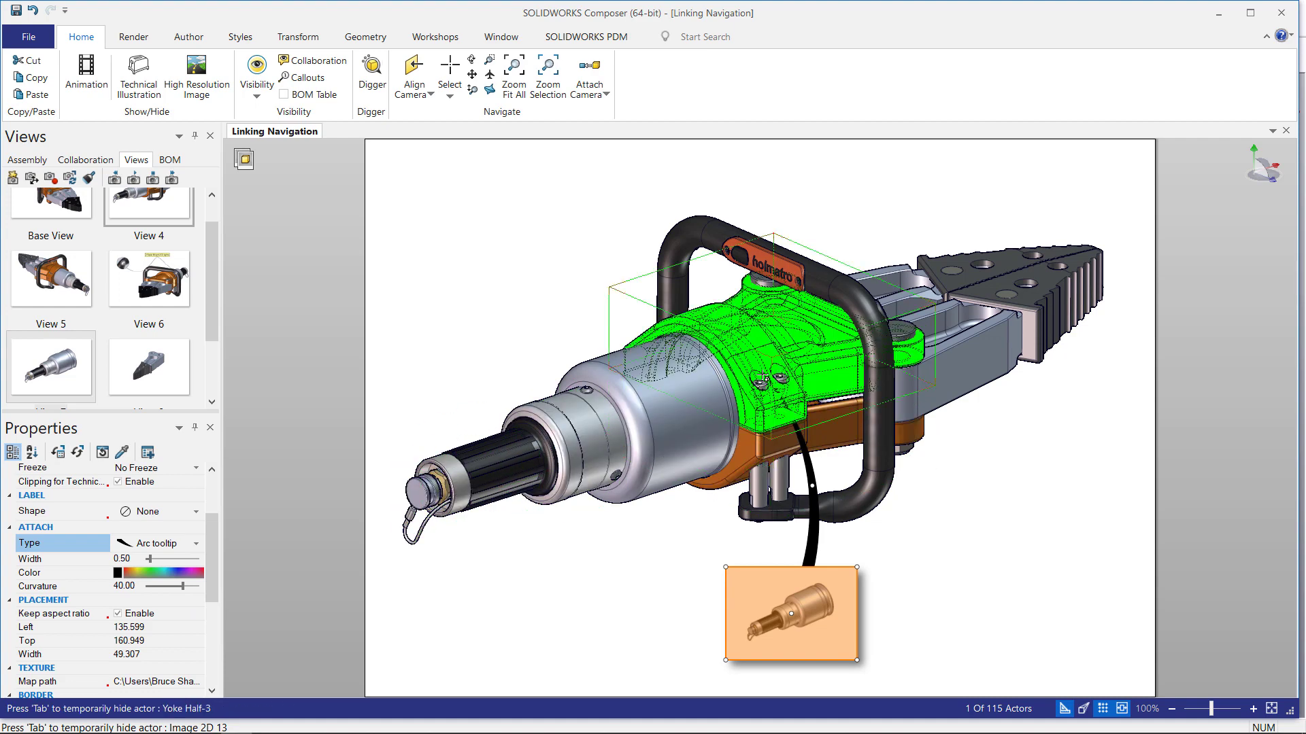
pyautogui.moveTo(813, 486); pyautogui.dragTo(653, 426)
pyautogui.moveTo(799, 602); pyautogui.dragTo(660, 615)
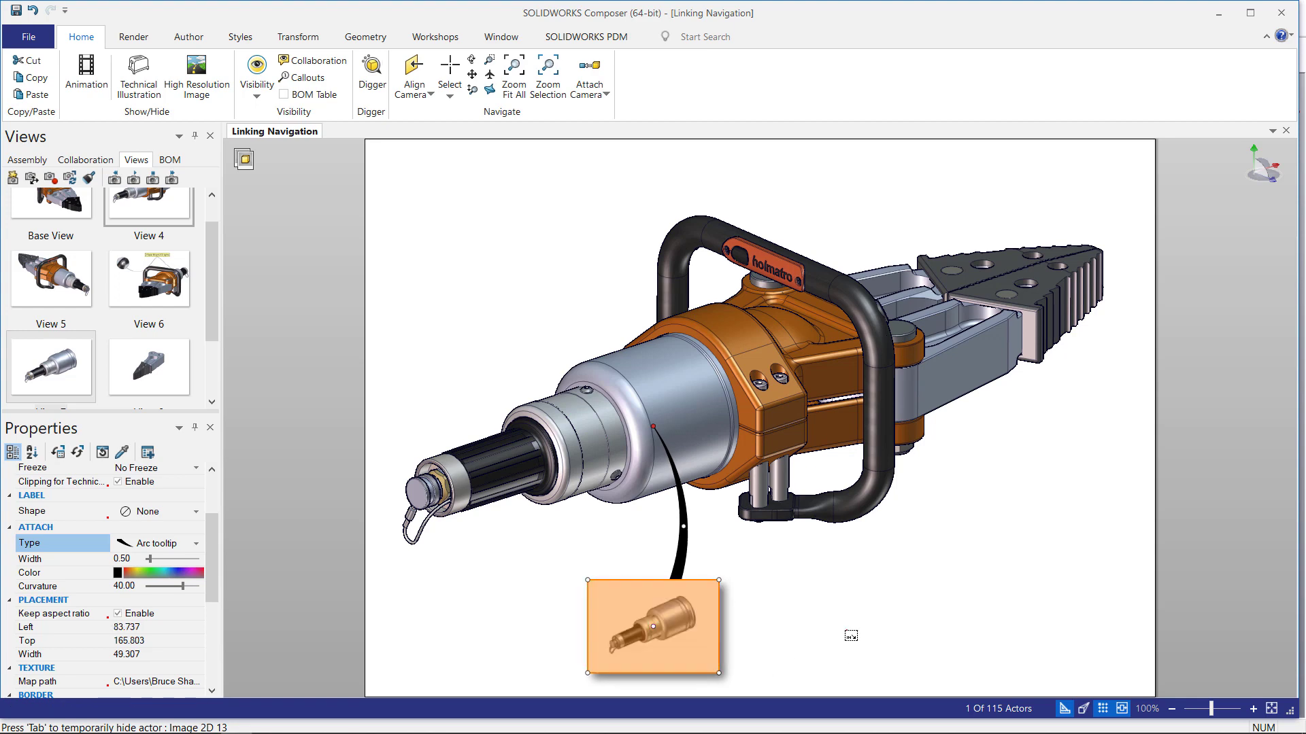
pyautogui.click(845, 628)
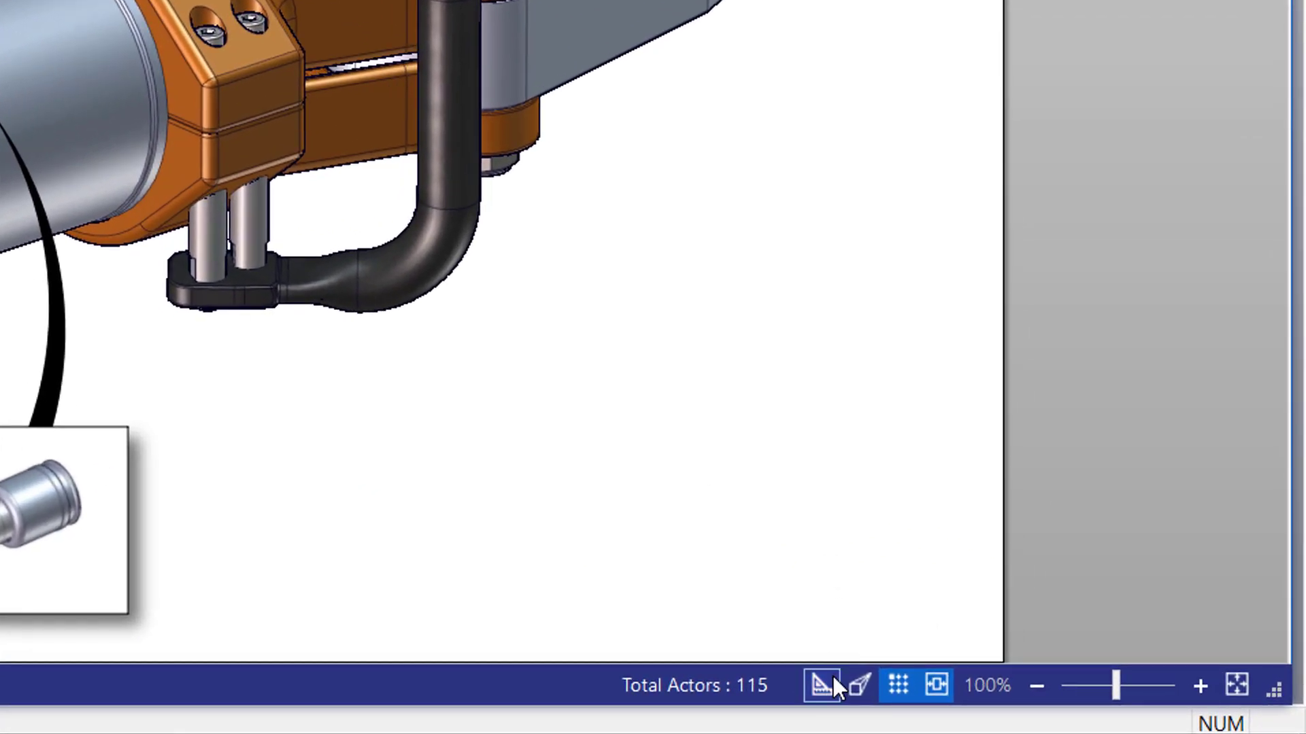
# Enable link navigation, update View 4 with the image panel, and test its jump to the cylinder close-up.
pyautogui.click(832, 685)
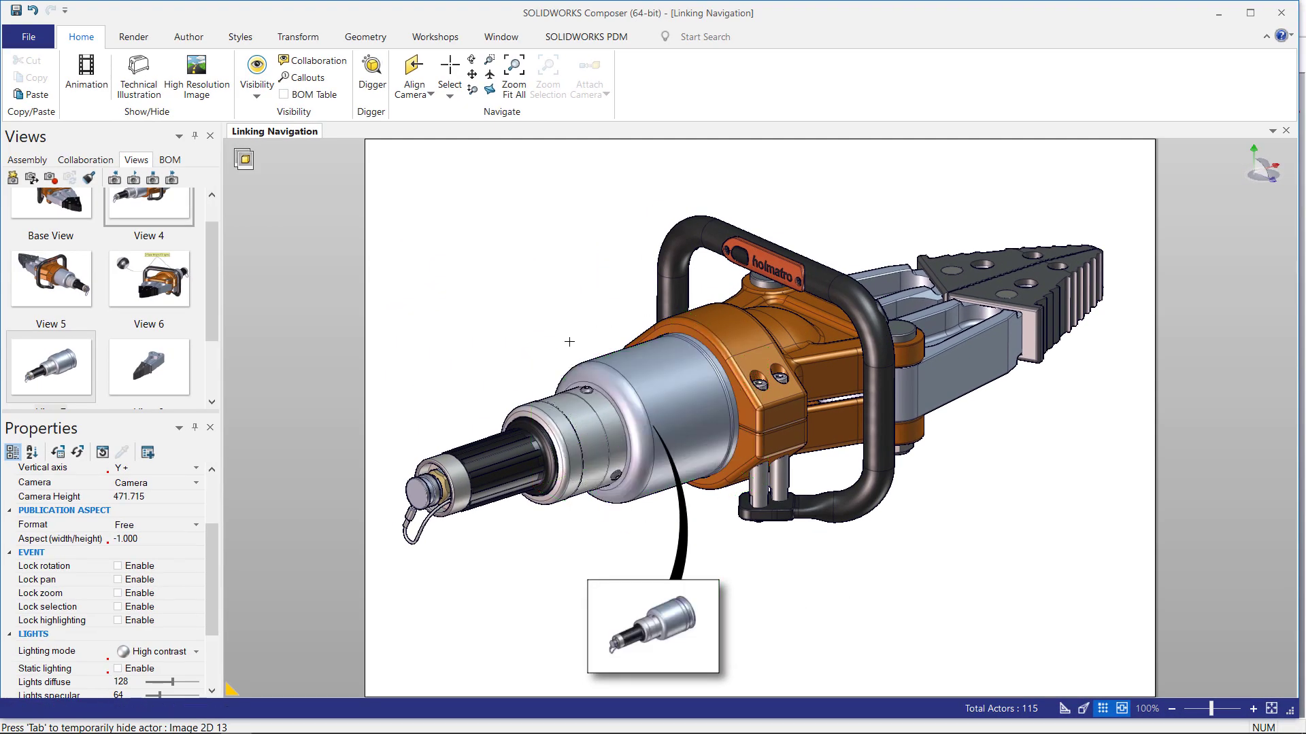
pyautogui.scroll(1, 208, 278)
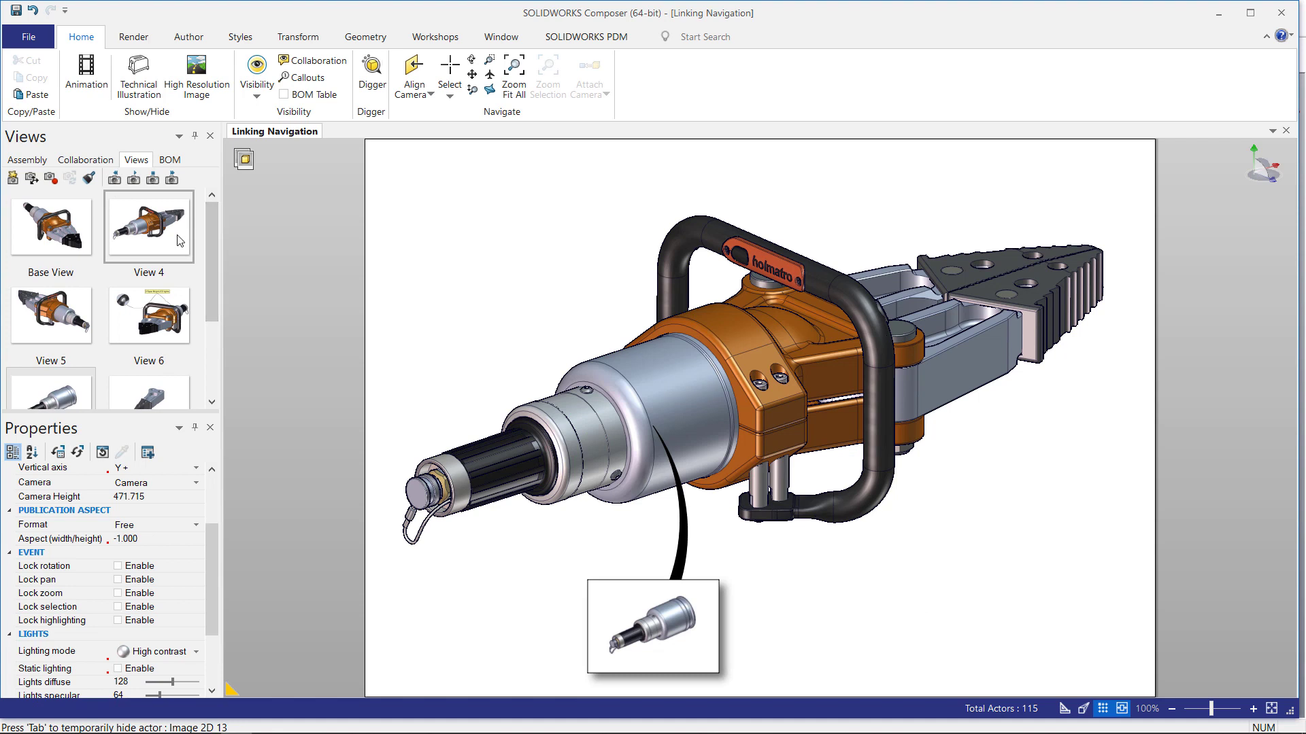
pyautogui.click(50, 178)
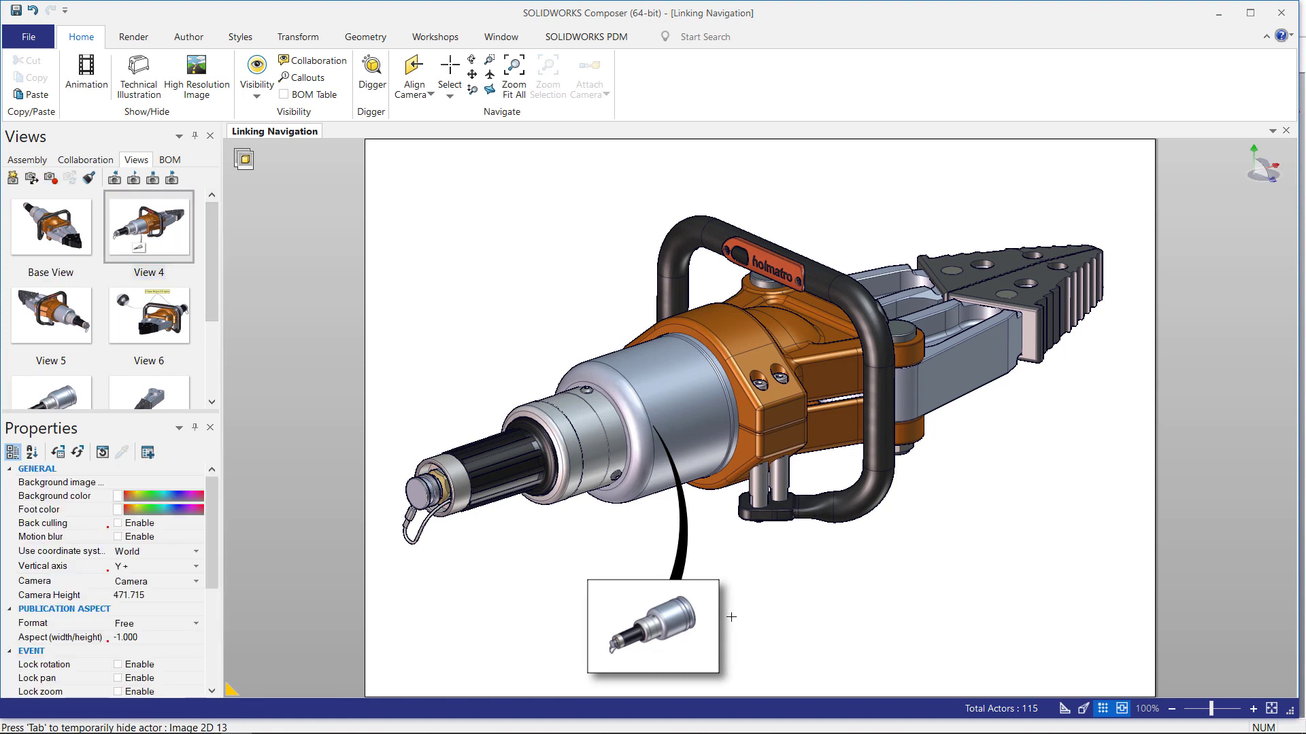
pyautogui.click(705, 604)
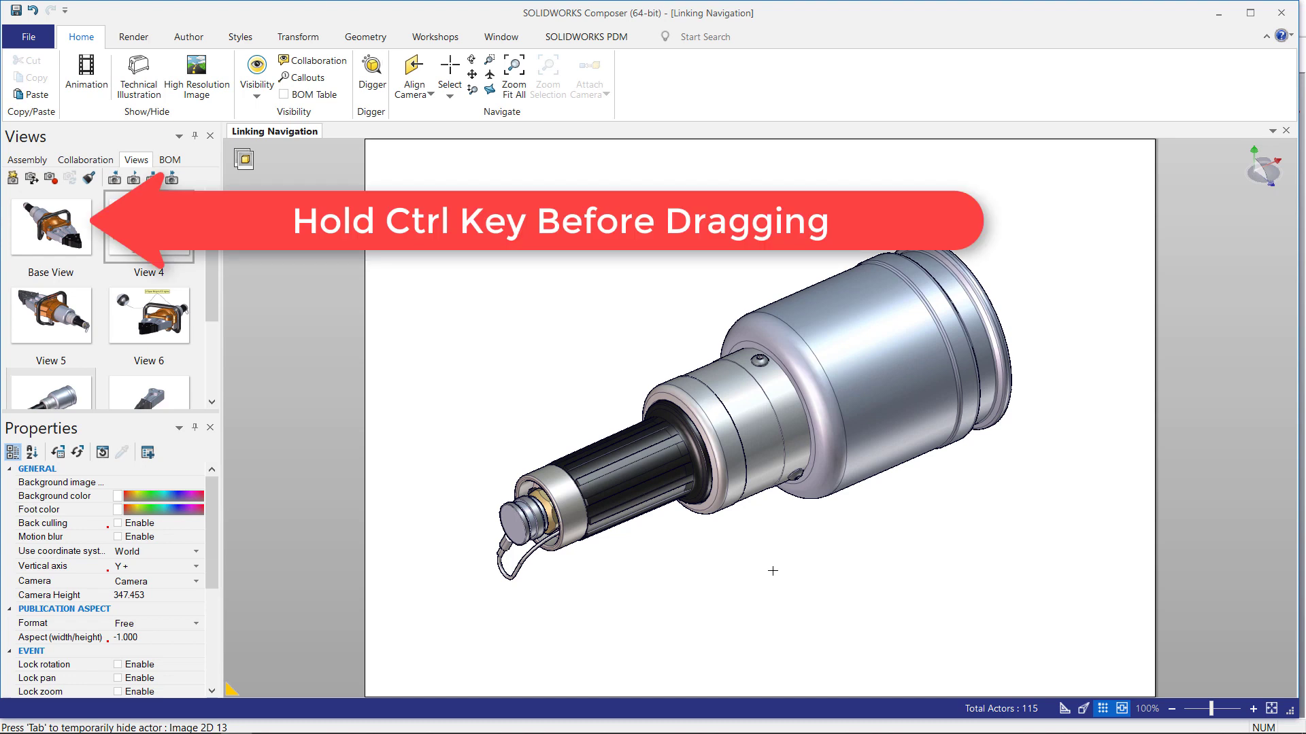
# Add the Base View as an image panel and save the scene into View 7.
pyautogui.keyDown('ctrl'); pyautogui.click(53, 246); pyautogui.keyUp('ctrl')
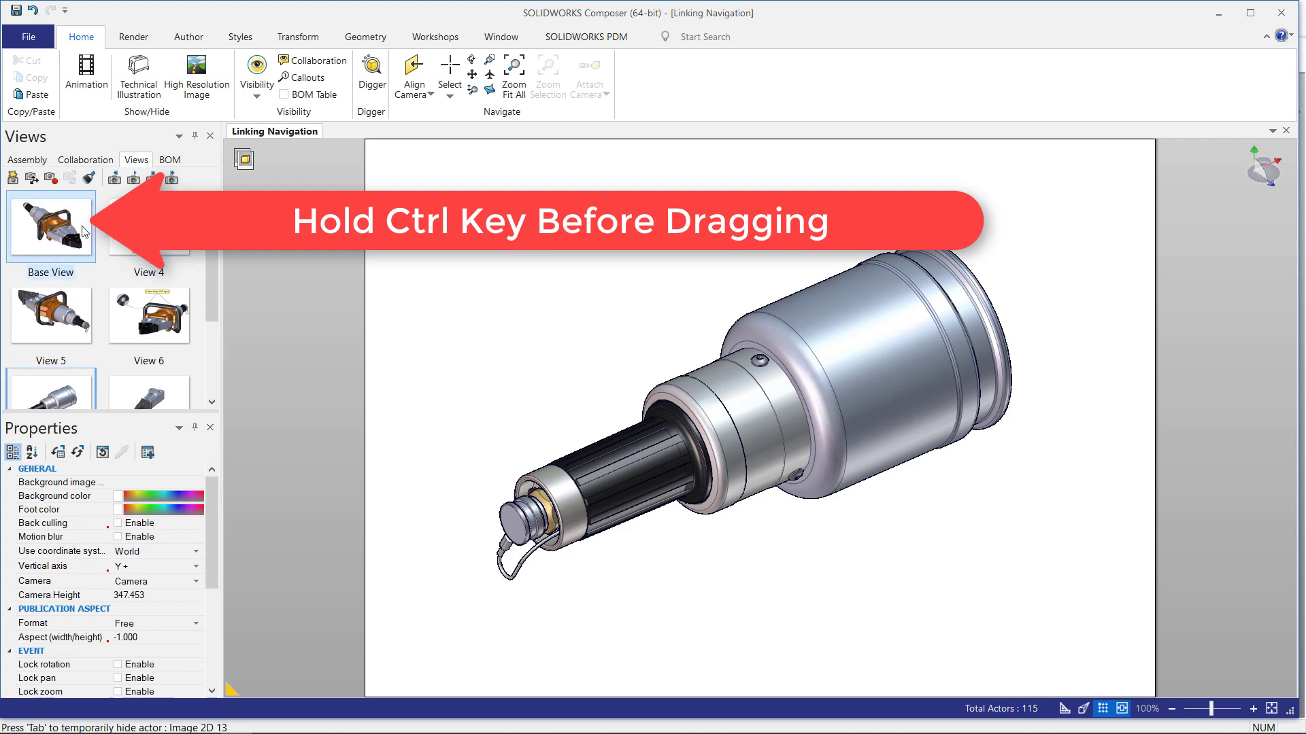
pyautogui.moveTo(87, 233)
pyautogui.keyDown('ctrl'); pyautogui.mouseDown()
pyautogui.moveTo(585, 539)
pyautogui.moveTo(794, 635)
pyautogui.moveTo(778, 623)
pyautogui.mouseUp(); pyautogui.keyUp('ctrl')
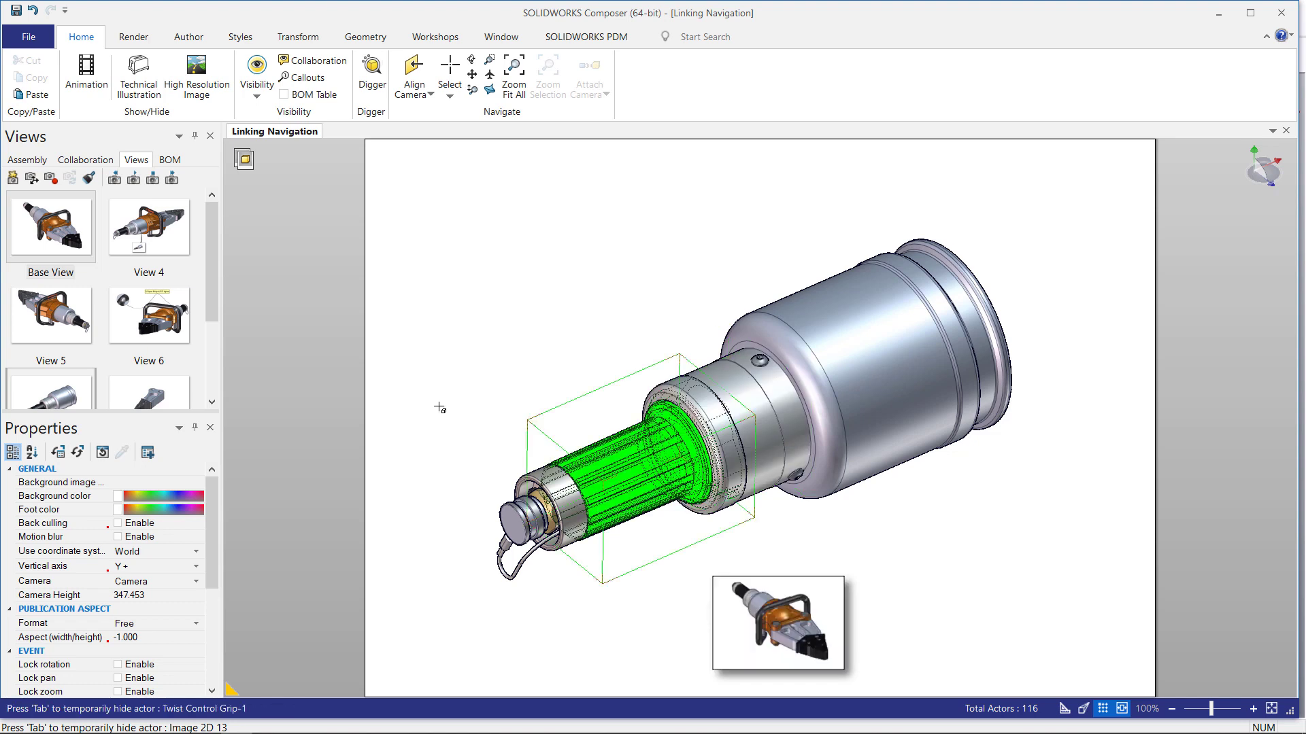
pyautogui.click(36, 381)
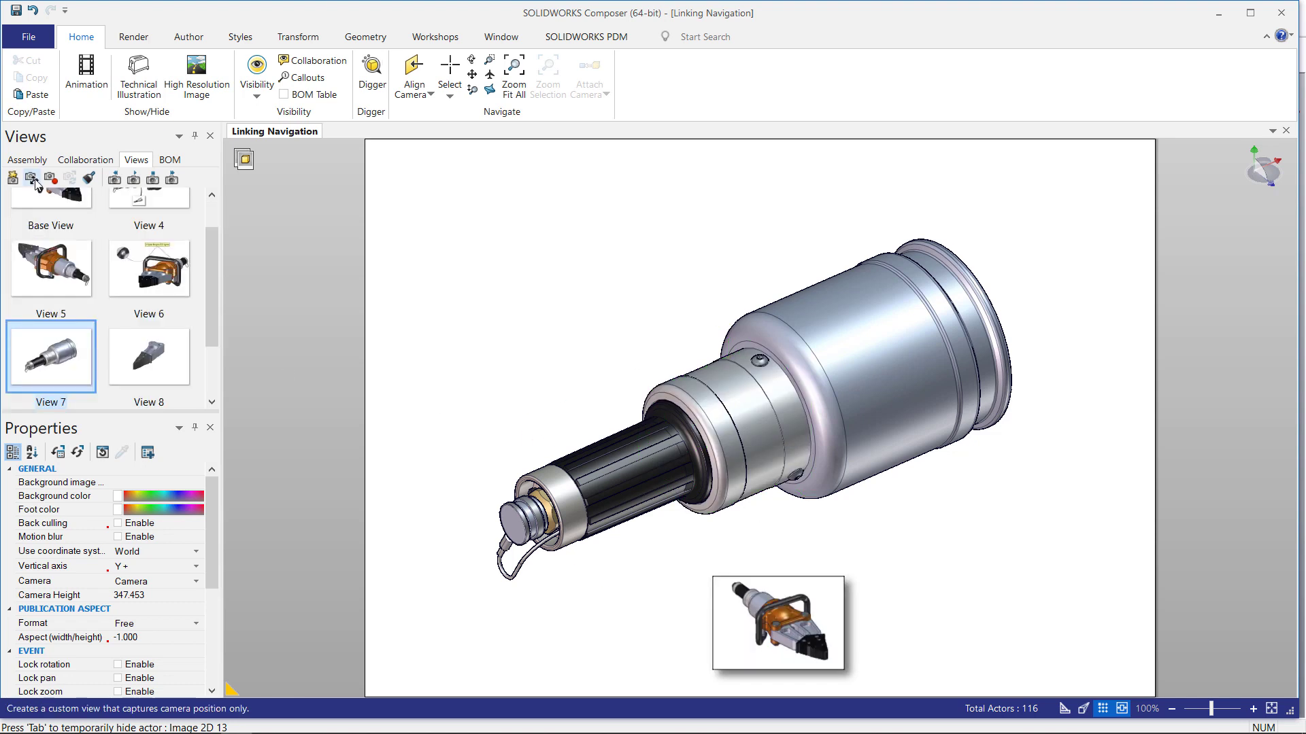
pyautogui.click(50, 178)
# Test the image panel's jump to its view, then return to View 4.
pyautogui.click(413, 391)
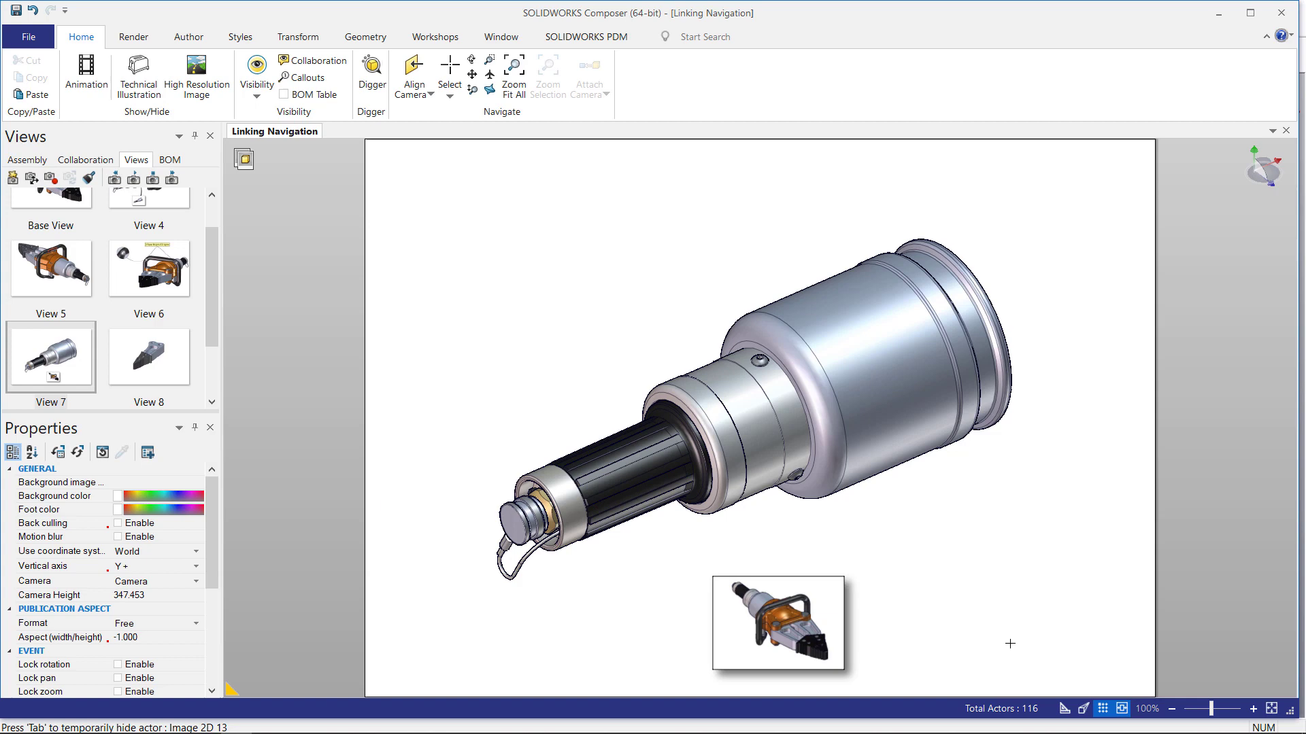
pyautogui.click(834, 596)
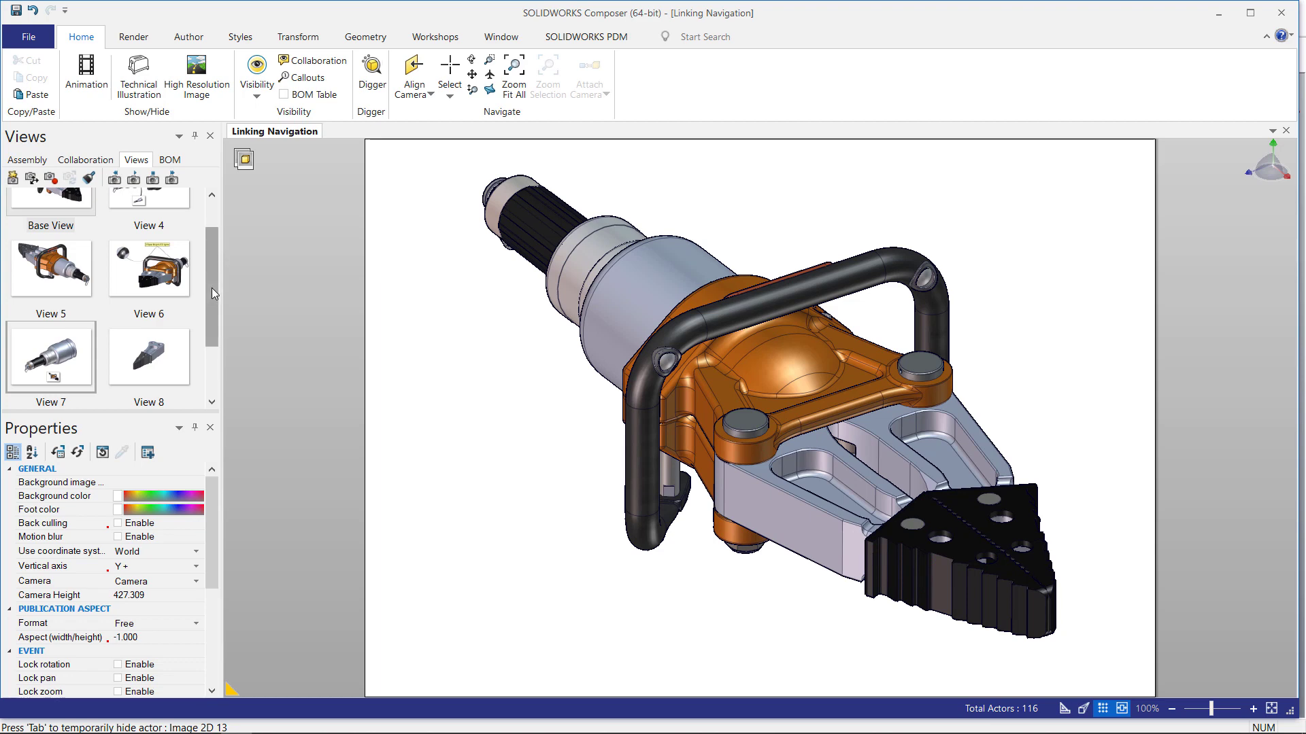
pyautogui.scroll(1, 197, 266)
pyautogui.click(178, 238)
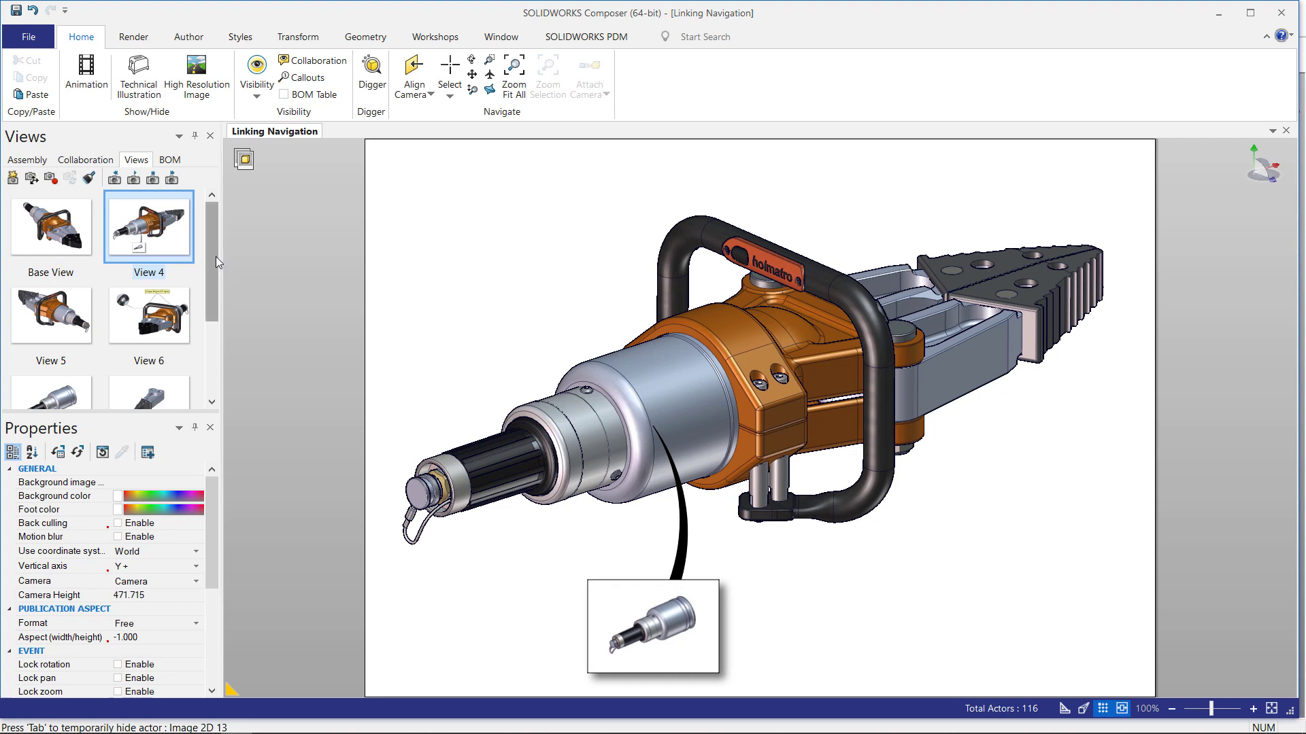
# Place View 8 as a blade image panel at bottom right and update View 4 with it.
pyautogui.moveTo(214, 258); pyautogui.dragTo(1039, 520)
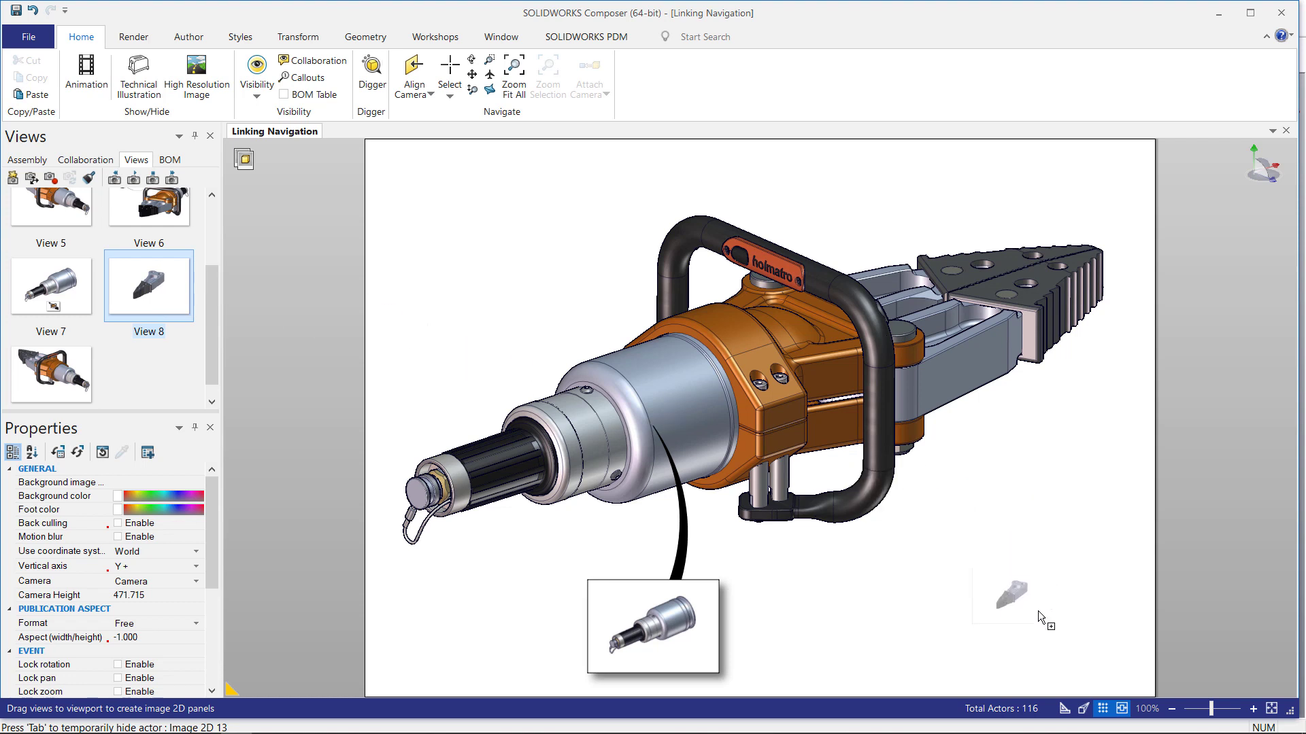
pyautogui.moveTo(1038, 610); pyautogui.dragTo(1037, 611)
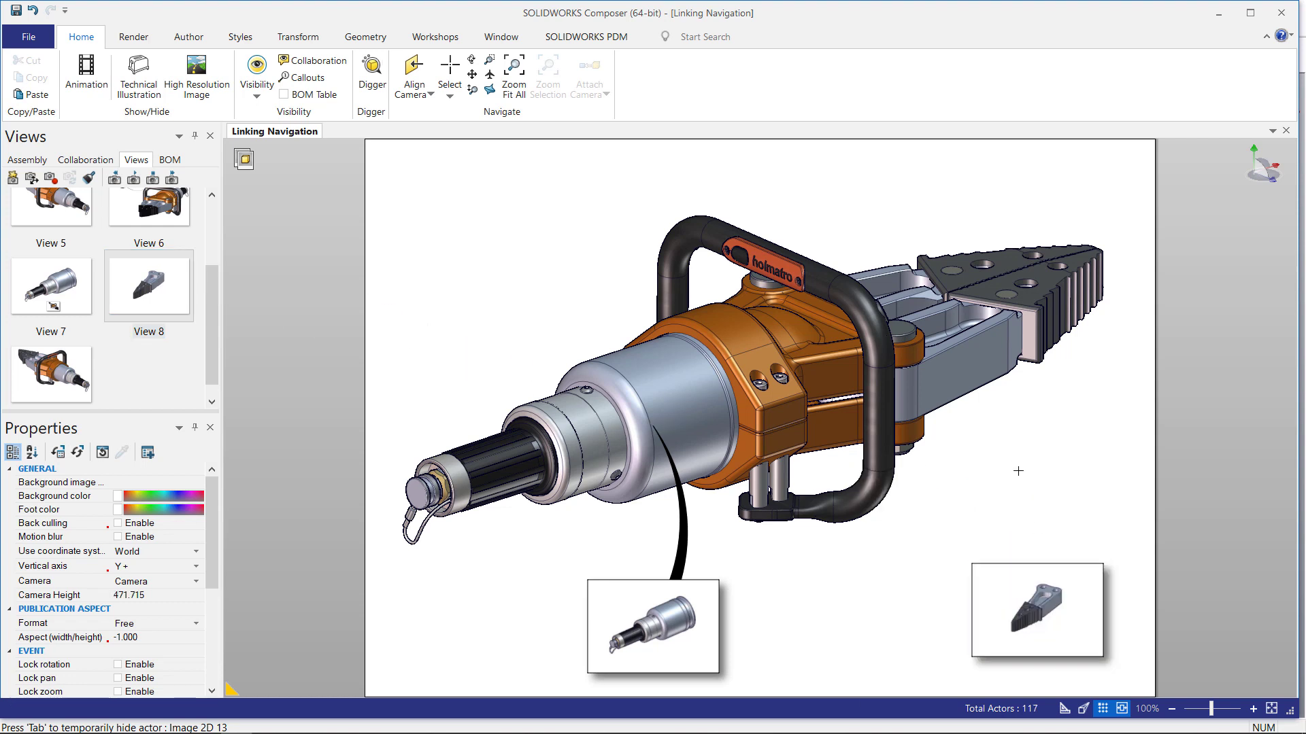
pyautogui.click(1035, 607)
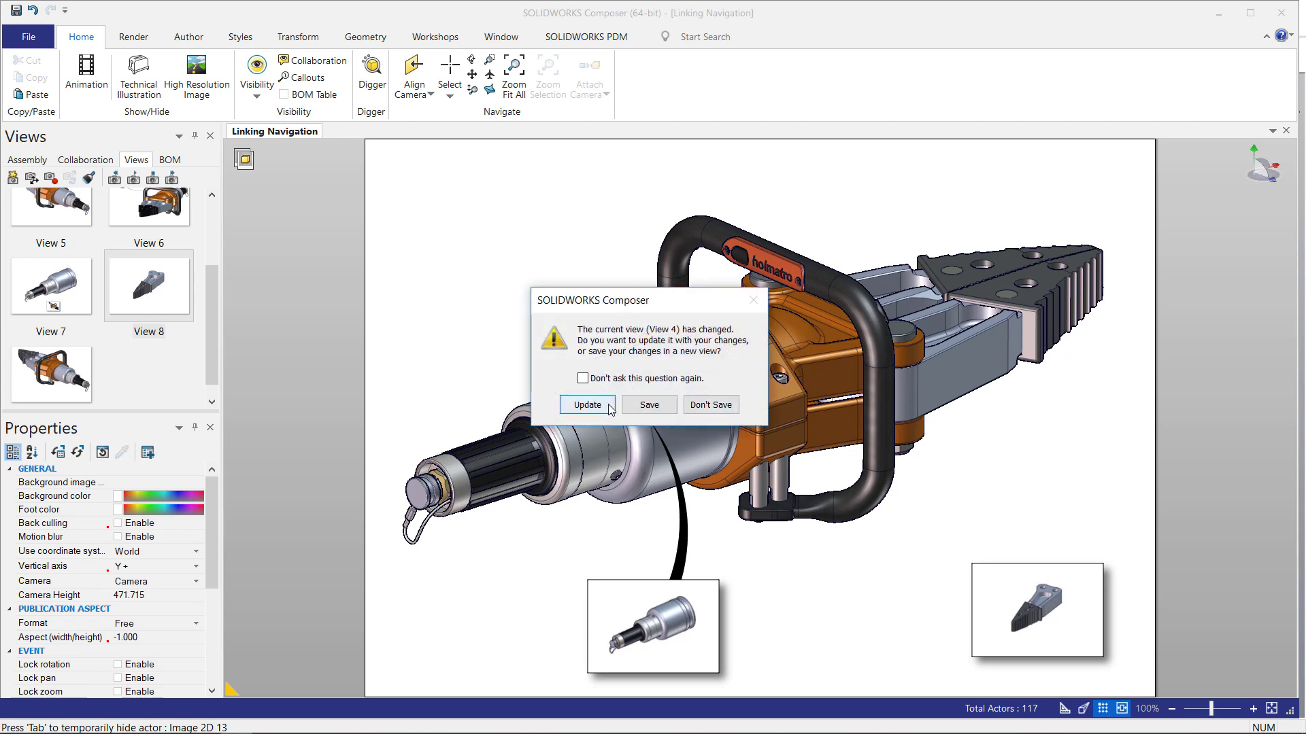
pyautogui.click(586, 406)
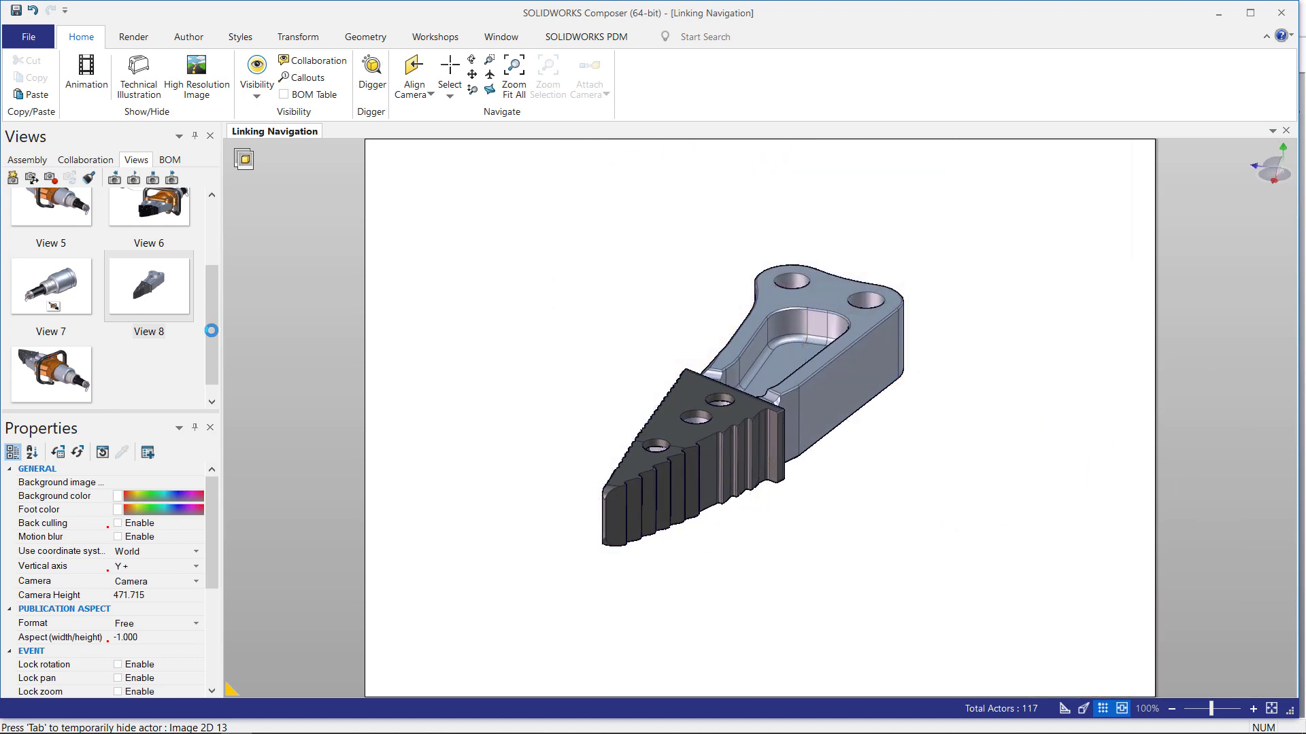
# Reload View 4 and test the blade panel's jump to View 8.
pyautogui.moveTo(204, 324); pyautogui.dragTo(208, 269)
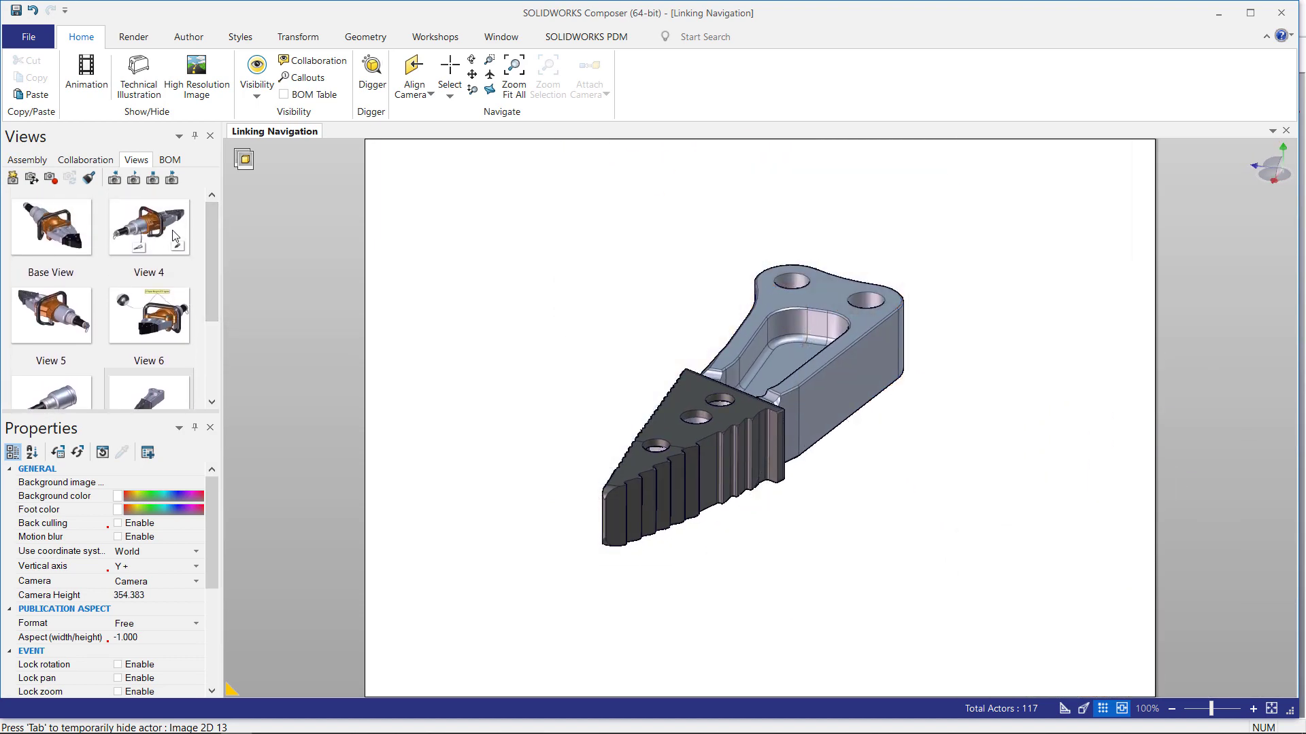
pyautogui.click(177, 235)
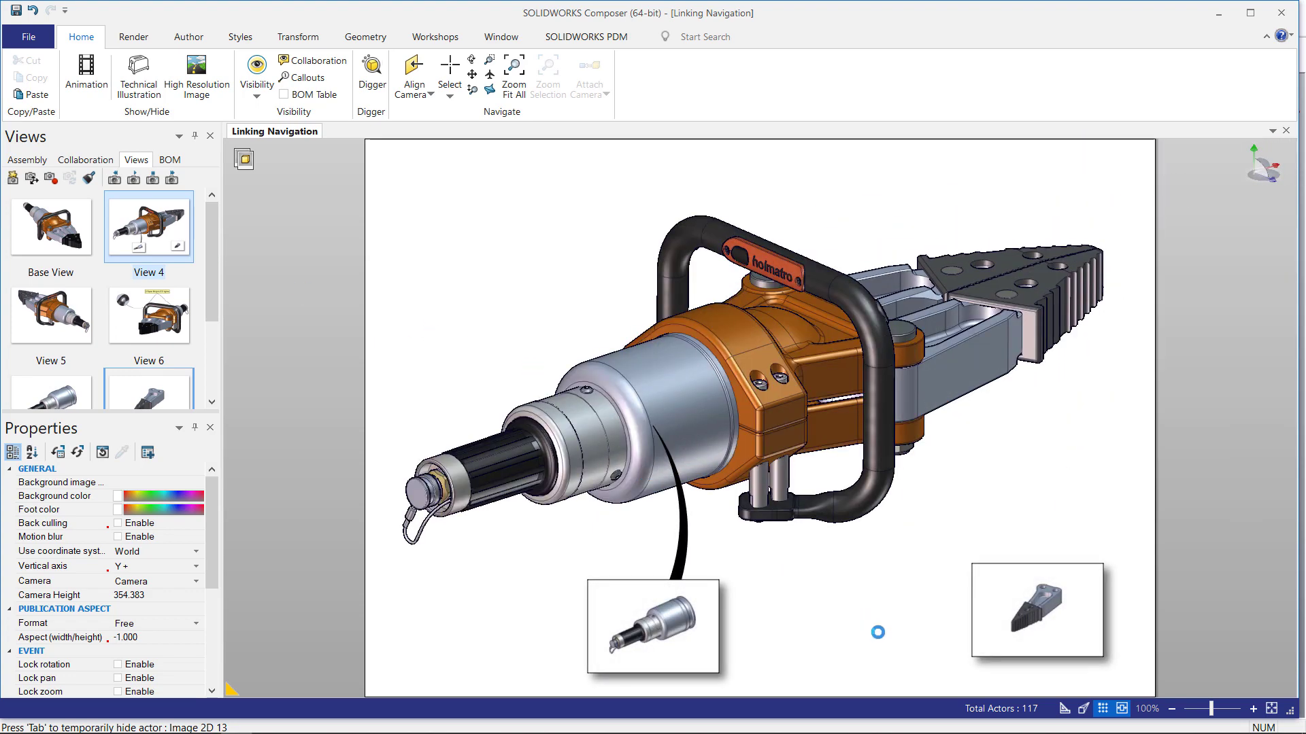
pyautogui.click(983, 595)
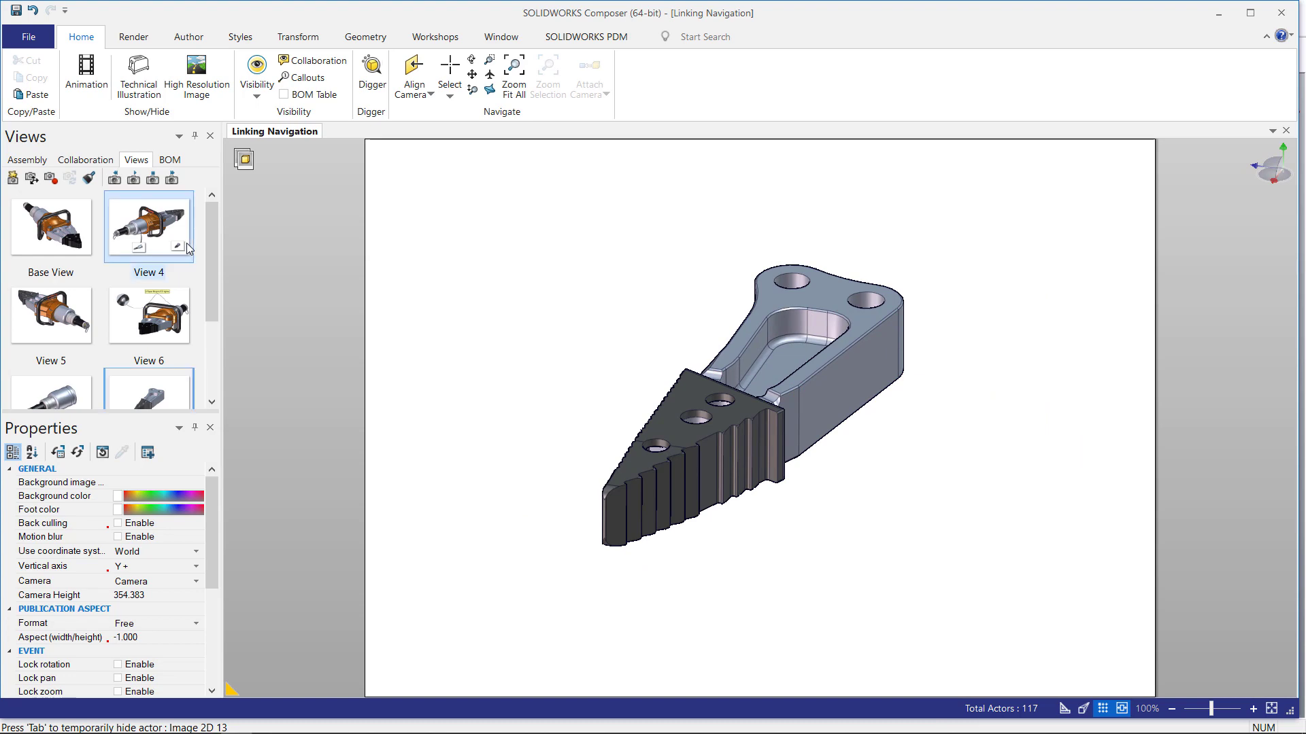
# In Design Mode, attach the blade image panel to the grey jaw arm with an arc tooltip and update View 4.
pyautogui.click(186, 243)
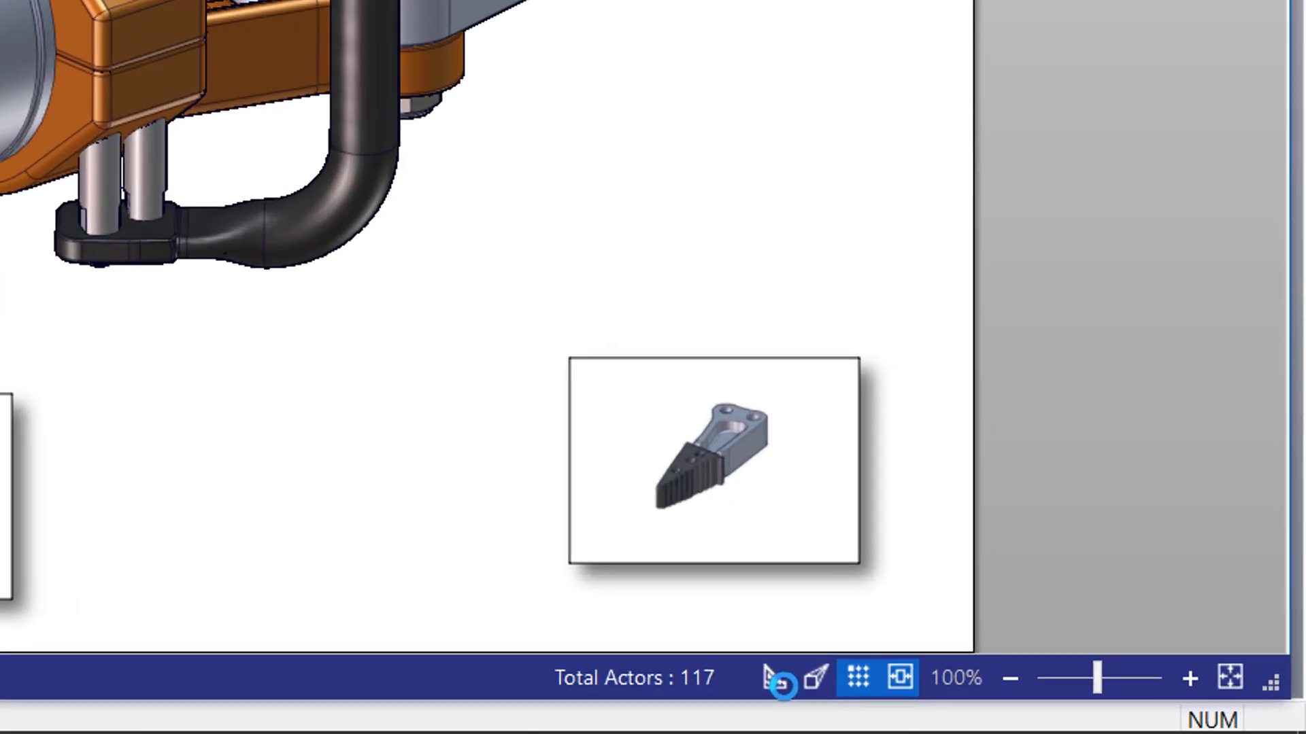
pyautogui.click(703, 673)
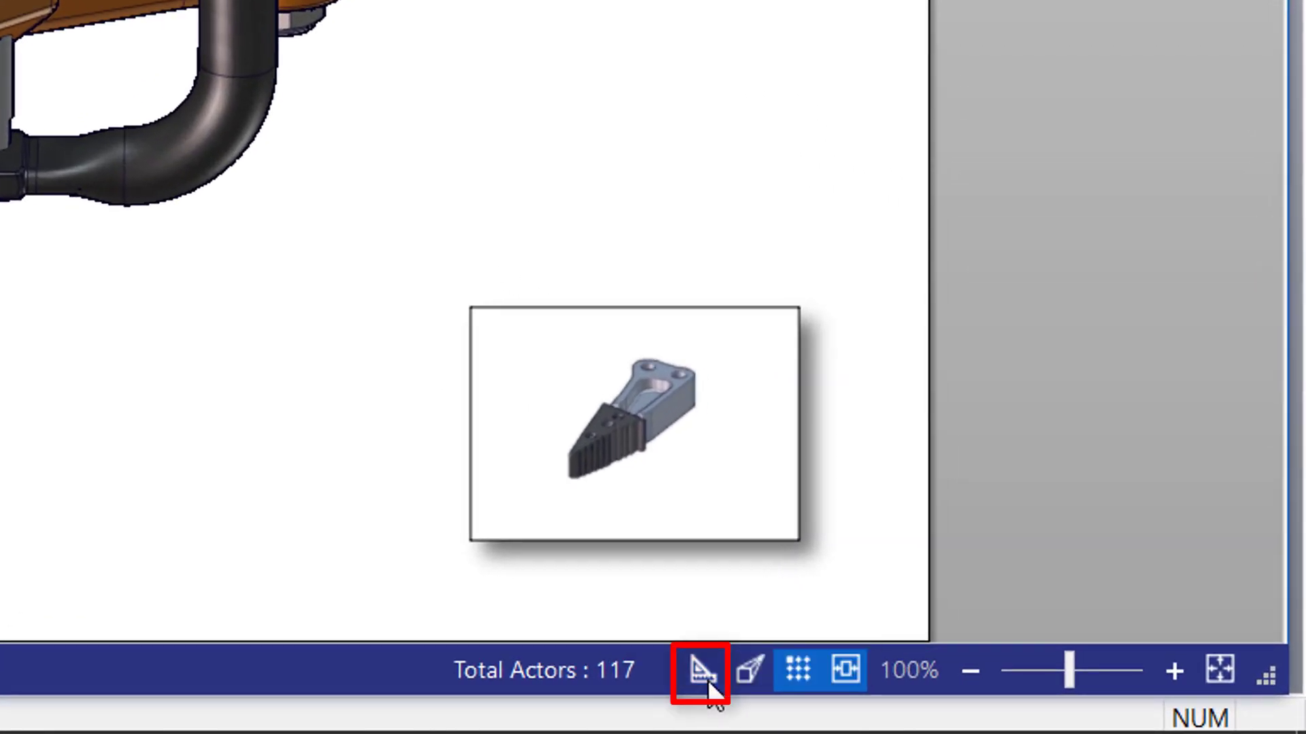
pyautogui.click(586, 317)
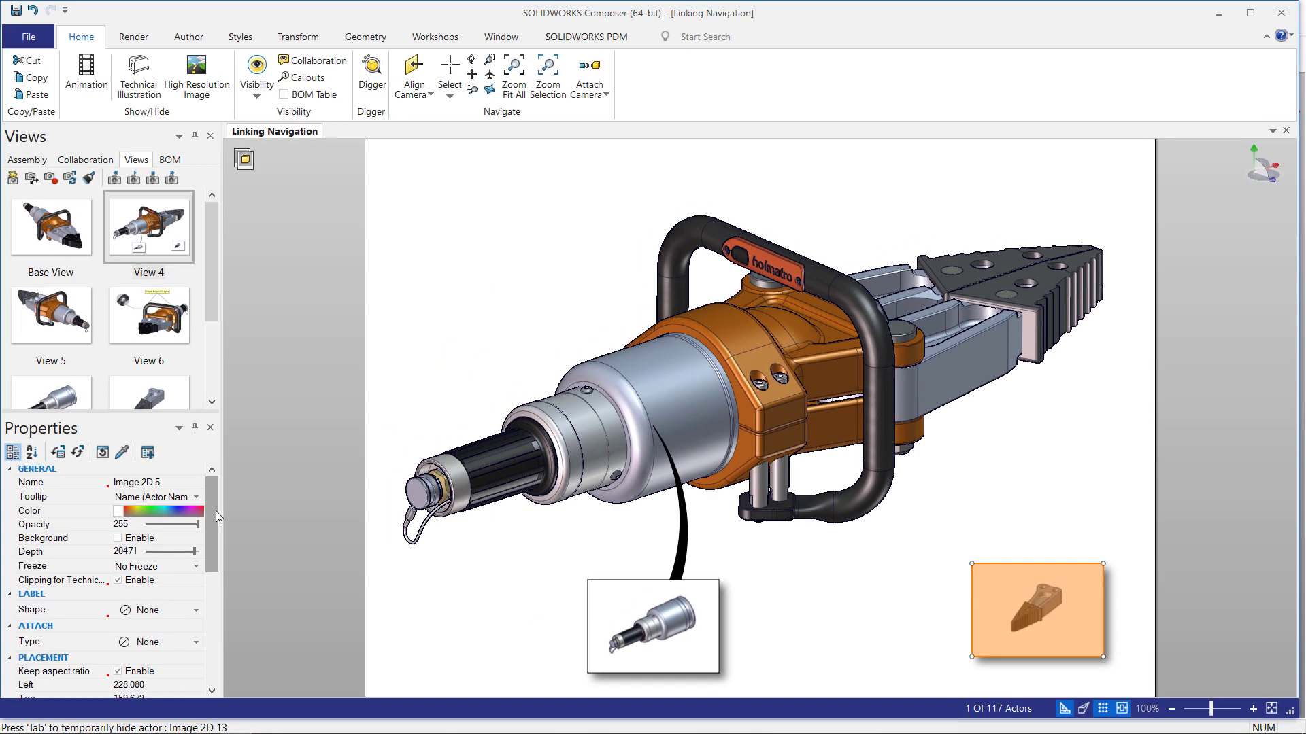
pyautogui.scroll(-1, 215, 512)
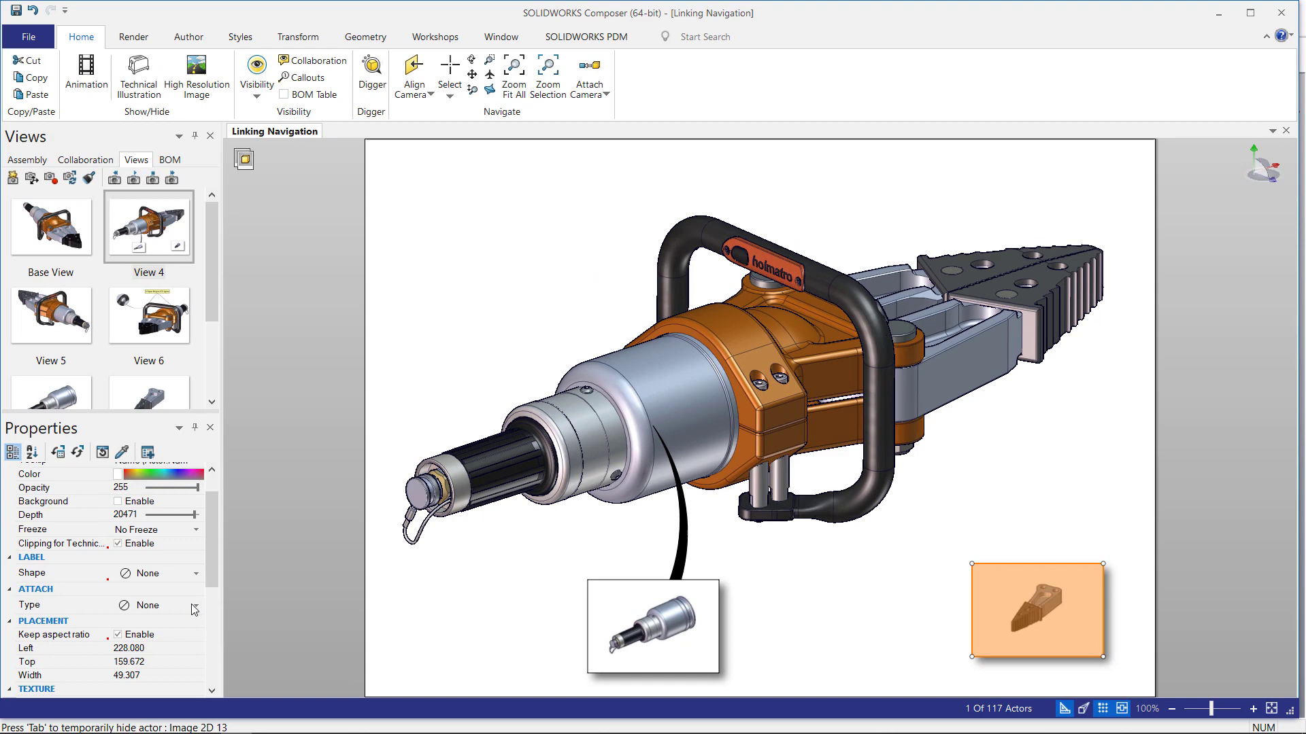
pyautogui.click(193, 605)
pyautogui.click(190, 590)
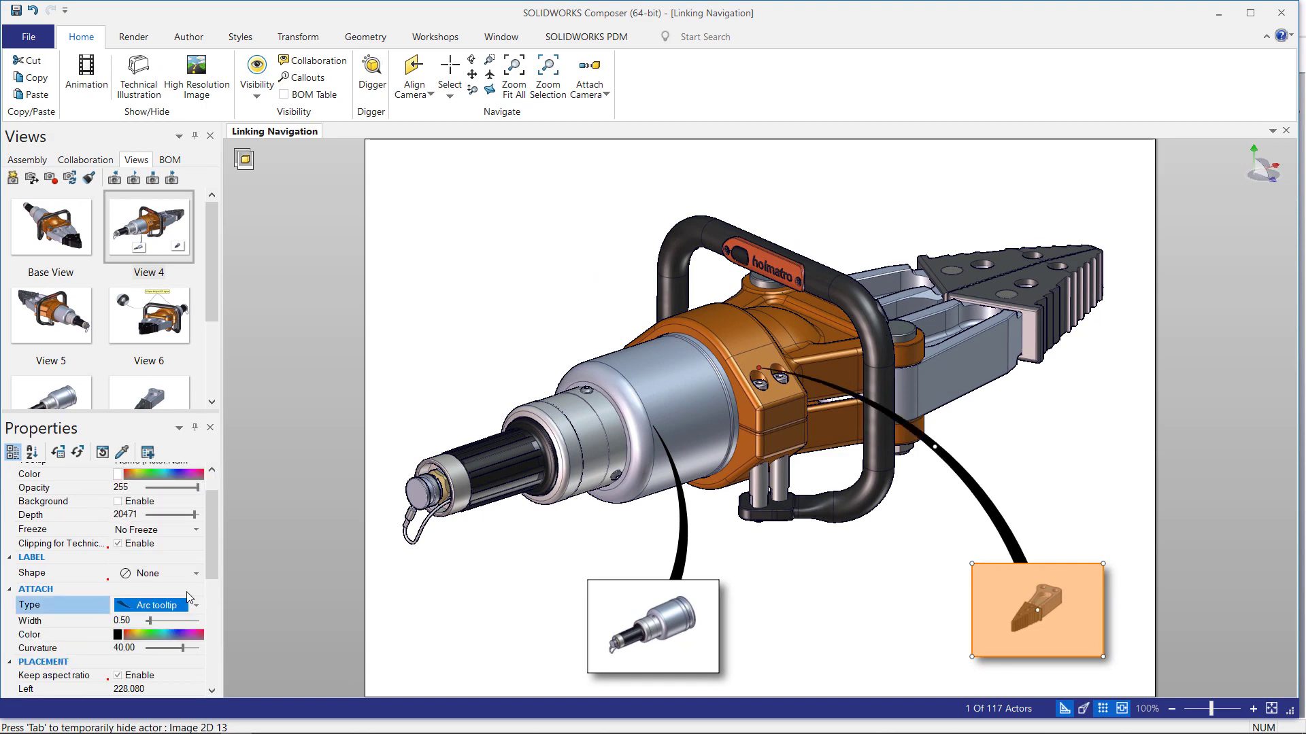
pyautogui.moveTo(759, 367); pyautogui.dragTo(979, 351)
pyautogui.click(976, 451)
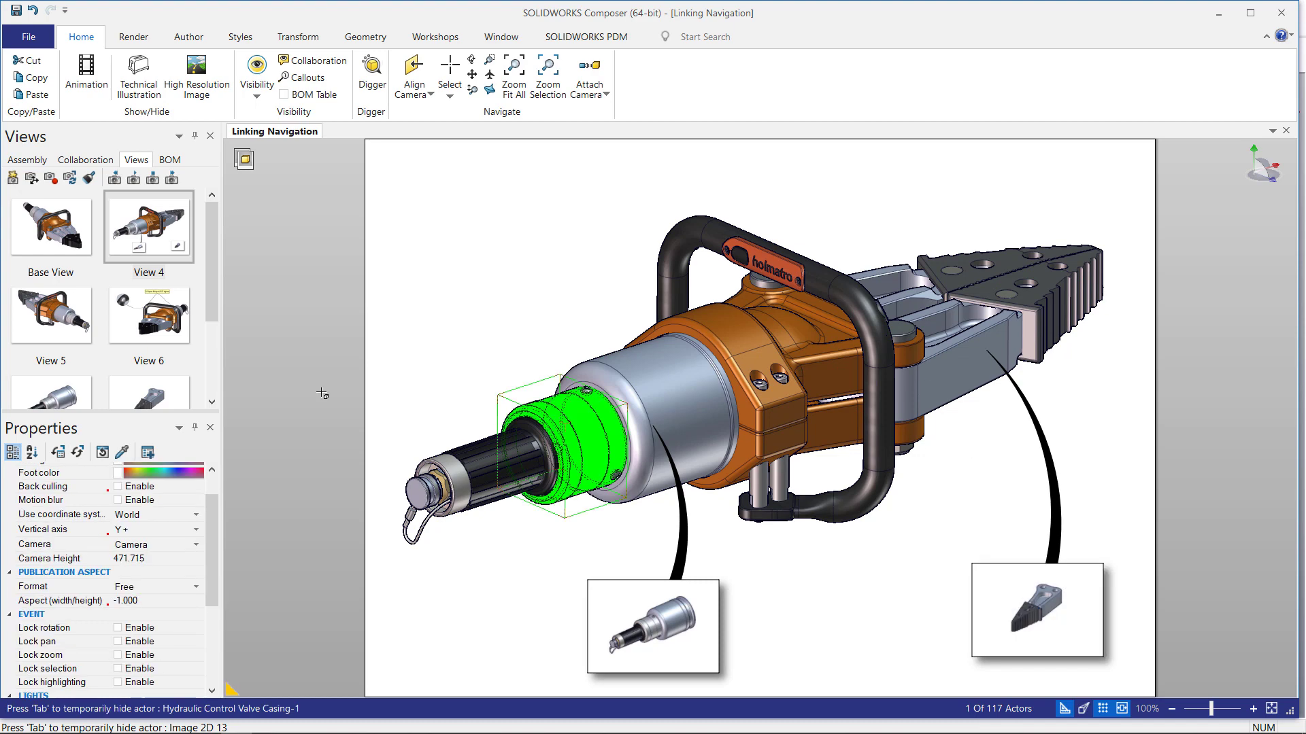
pyautogui.click(51, 178)
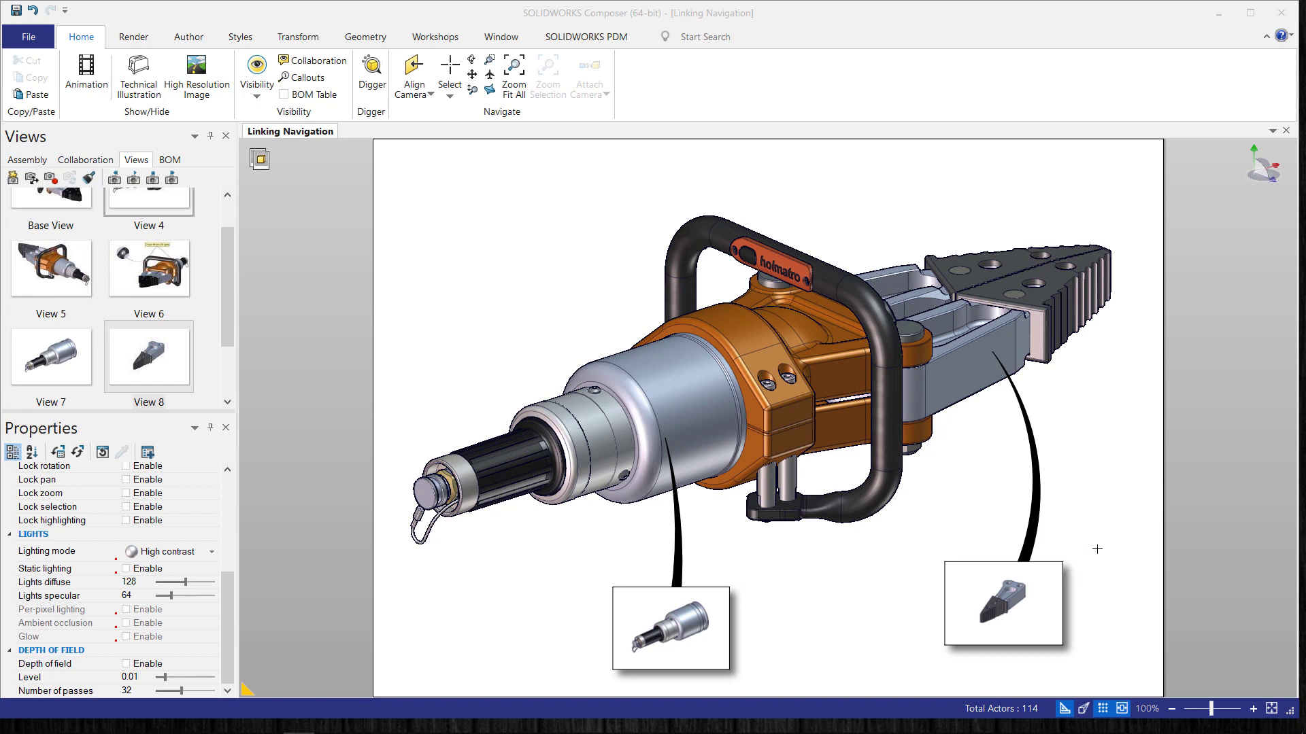
# Select the blade image panel and locate its Link property under Event in Properties.
pyautogui.click(1051, 571)
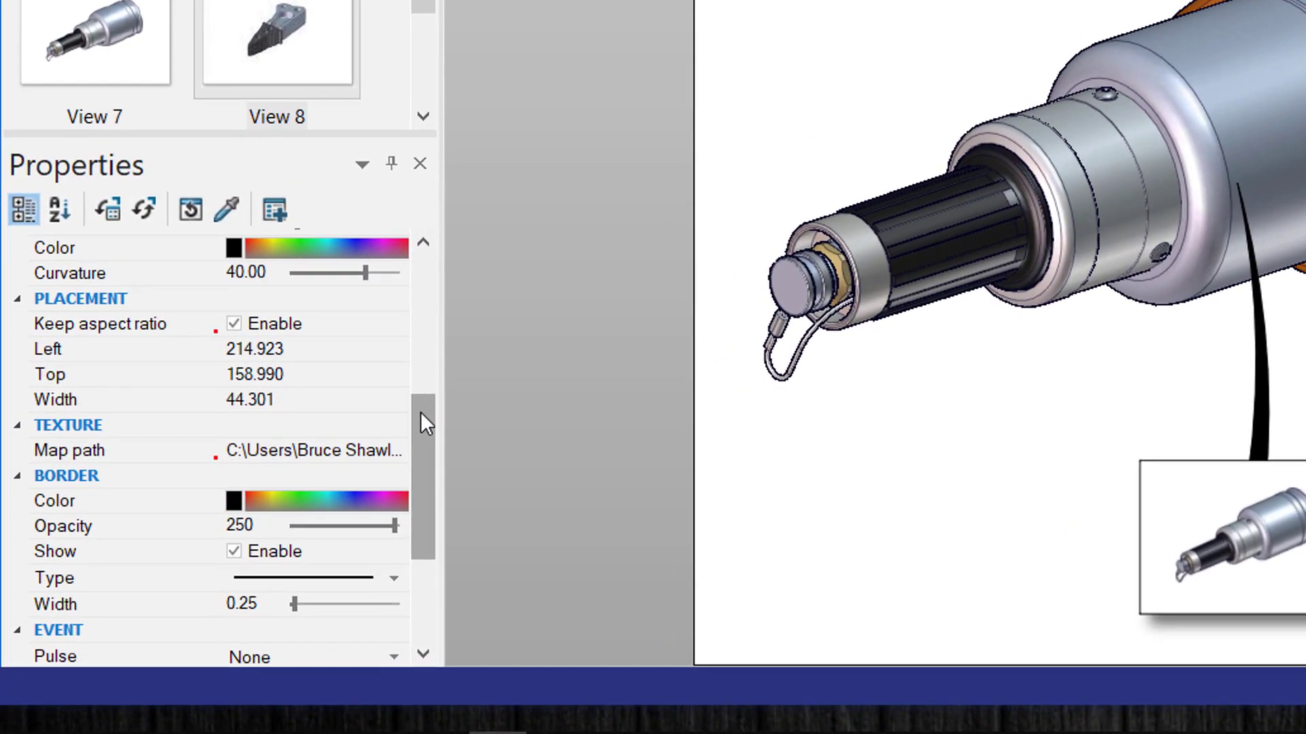
pyautogui.moveTo(376, 446); pyautogui.dragTo(421, 502)
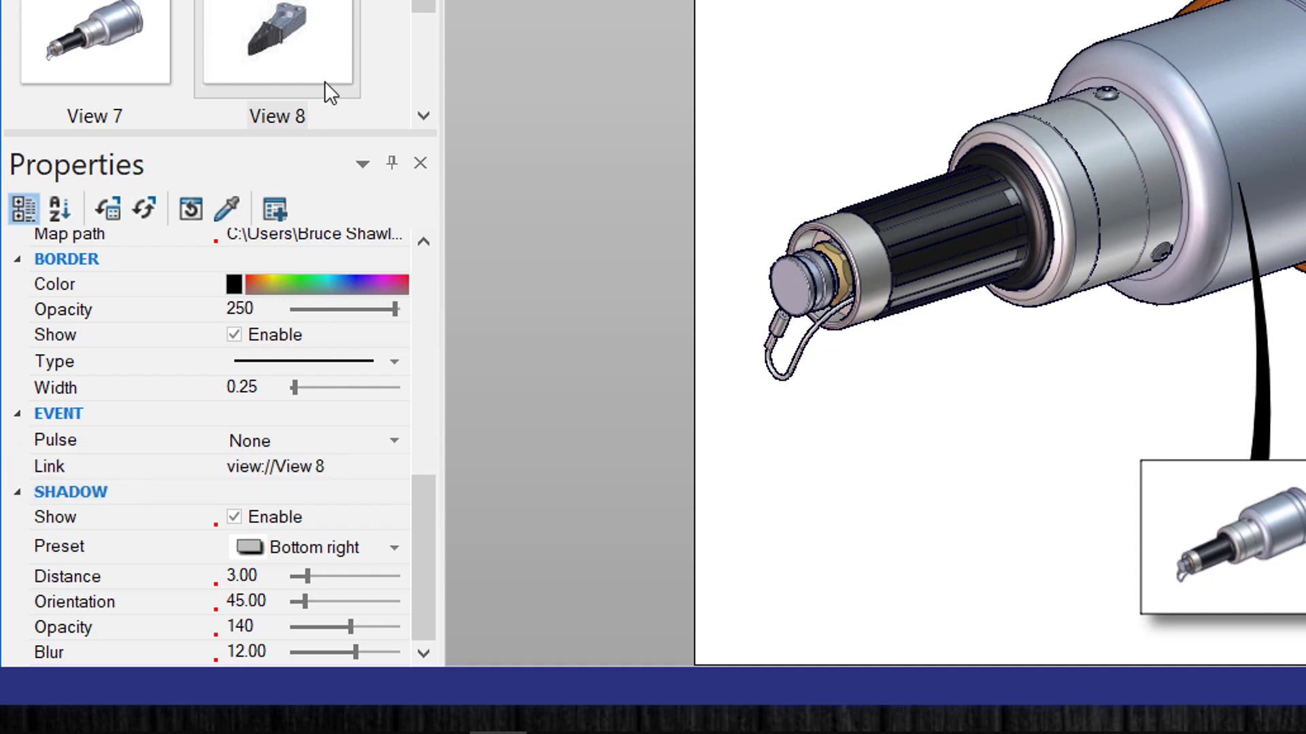
# Inspect the blade panel's link, confirming the view:// type targets View 8, and leave it unchanged.
pyautogui.click(396, 467)
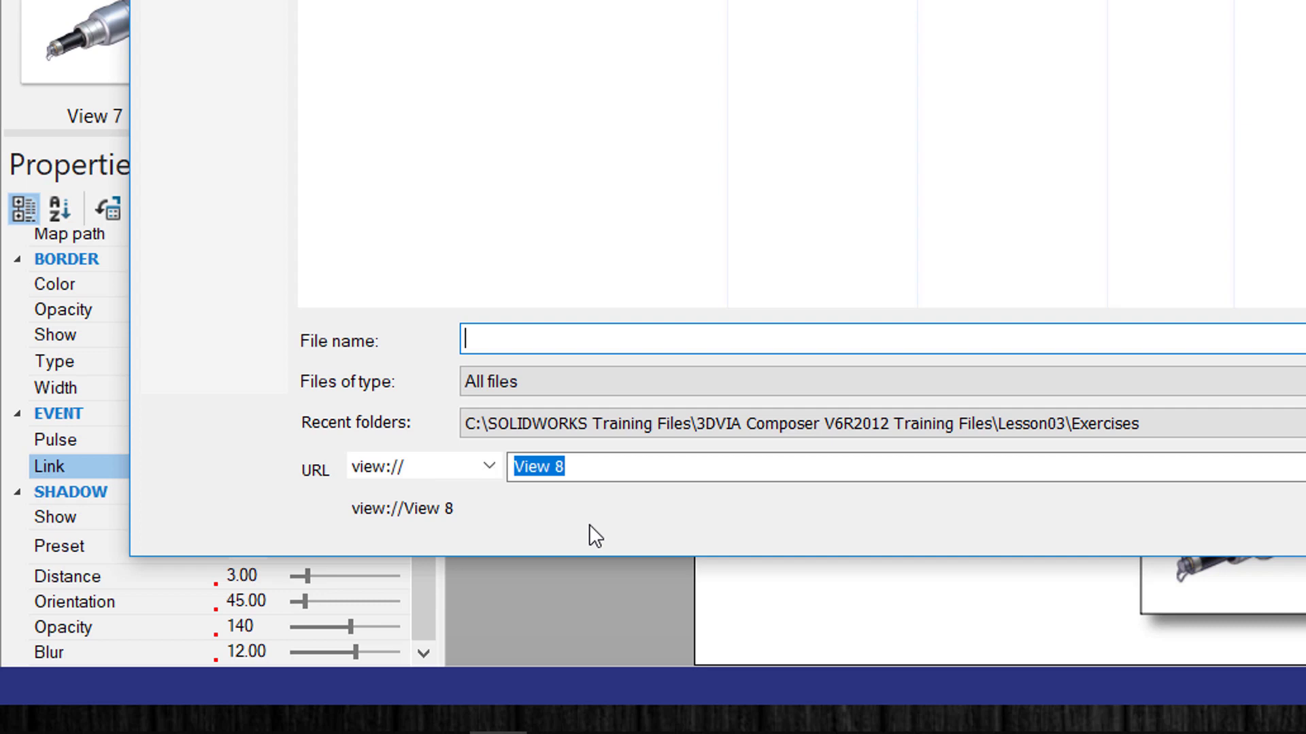
pyautogui.click(489, 467)
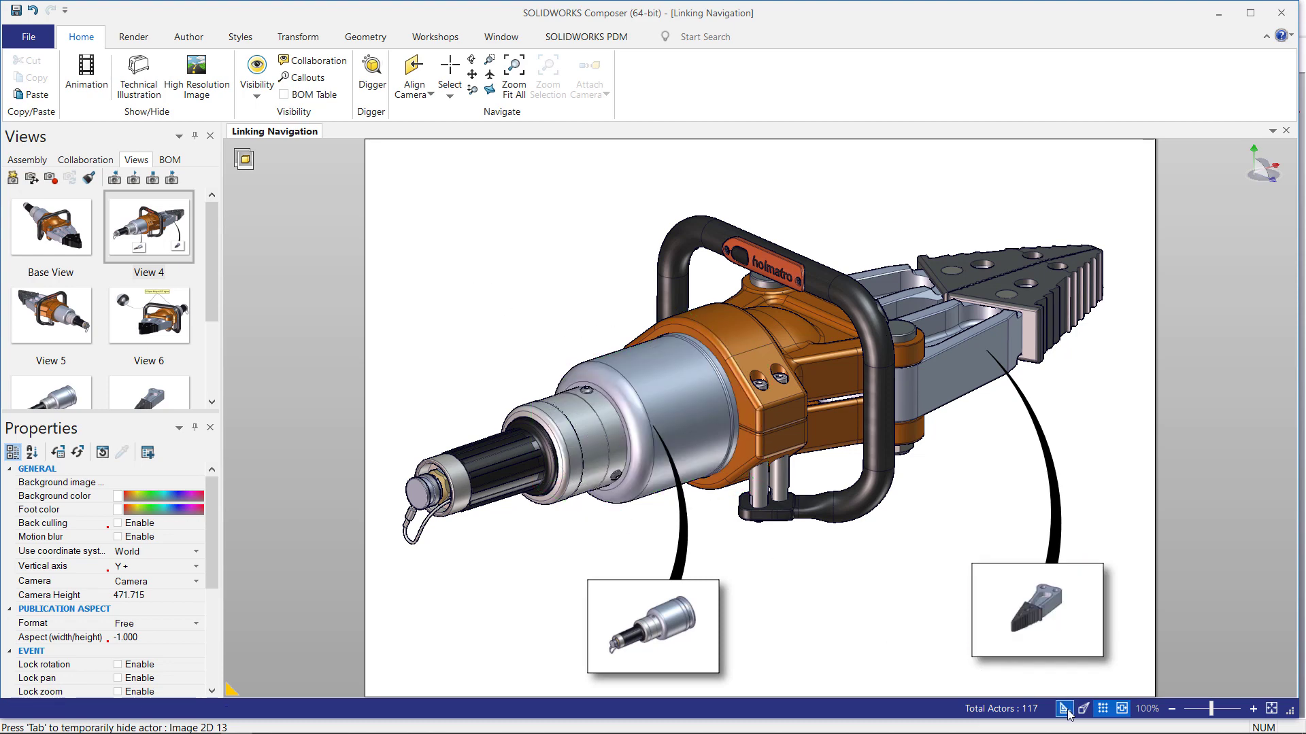
# Follow the blade image panel's link to the isolated blade view.
pyautogui.click(1031, 612)
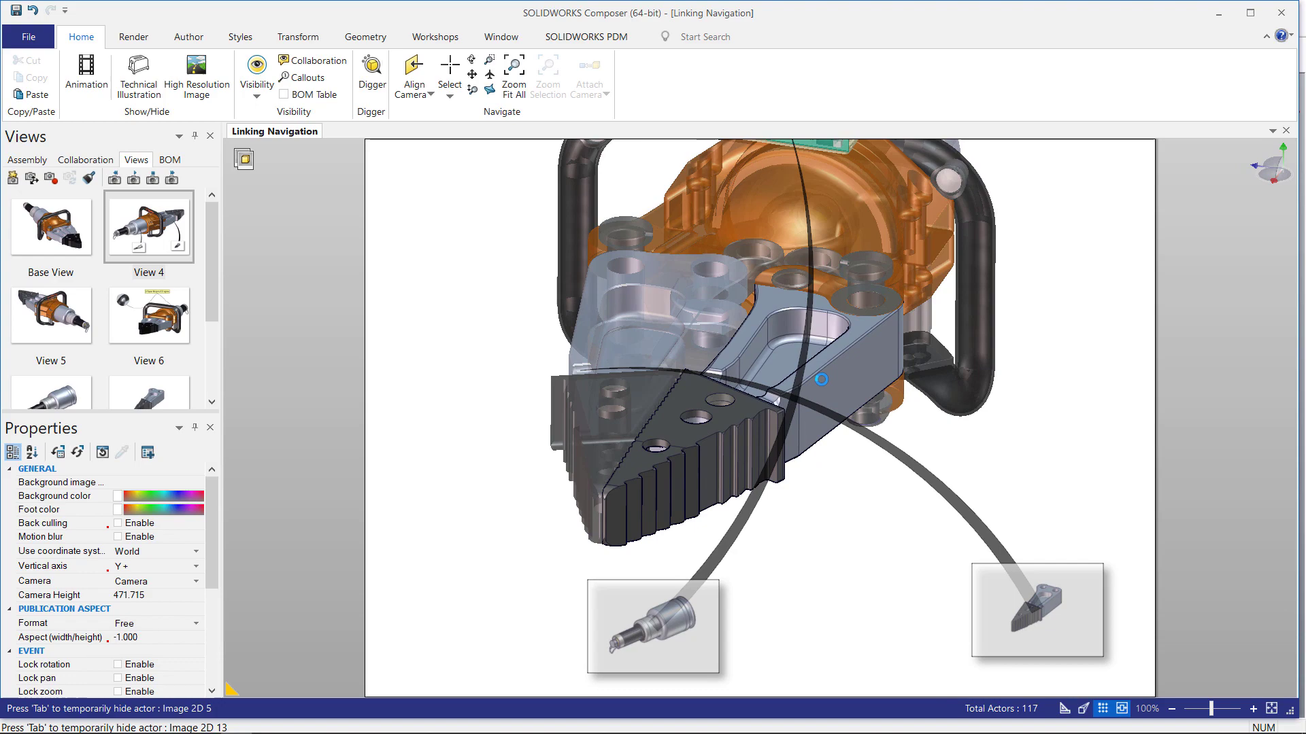